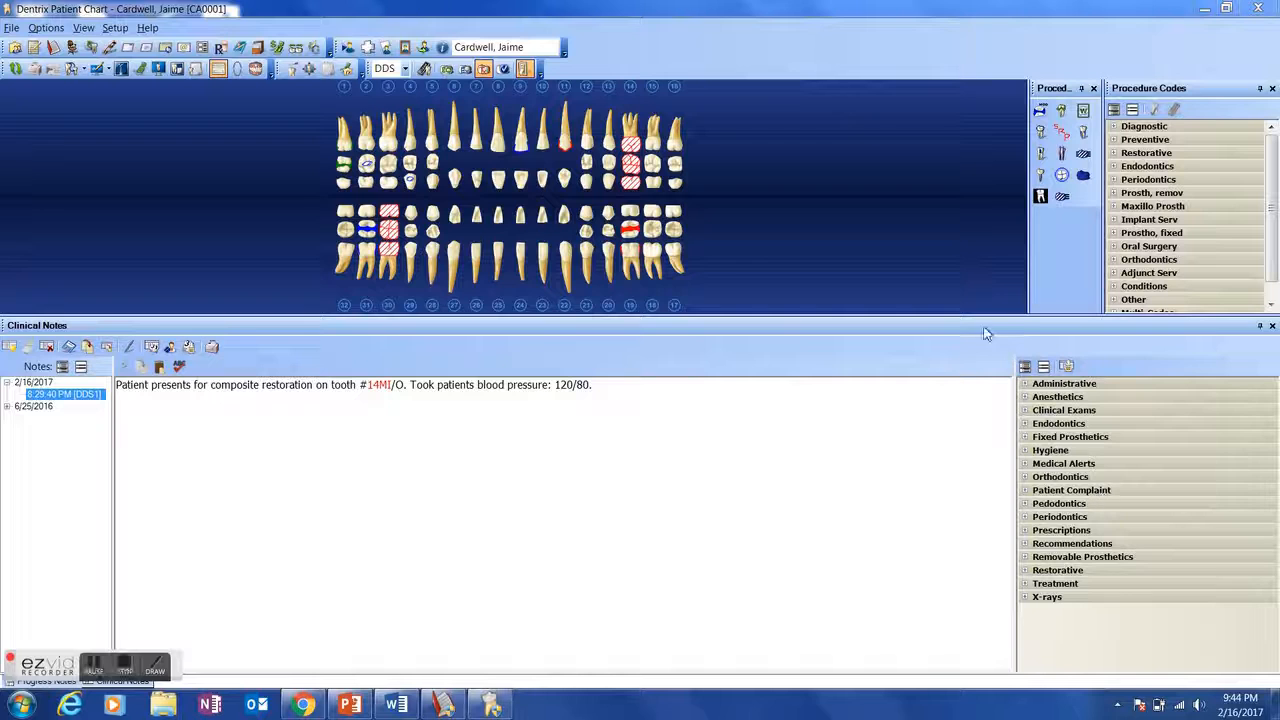
- Shrink the clinical notes area to enlarge the tooth chart, and widen the template category list
mouse_move(978, 317)
left_mouse_down()
mouse_move(988, 472)
mouse_move(999, 330)
left_mouse_up()
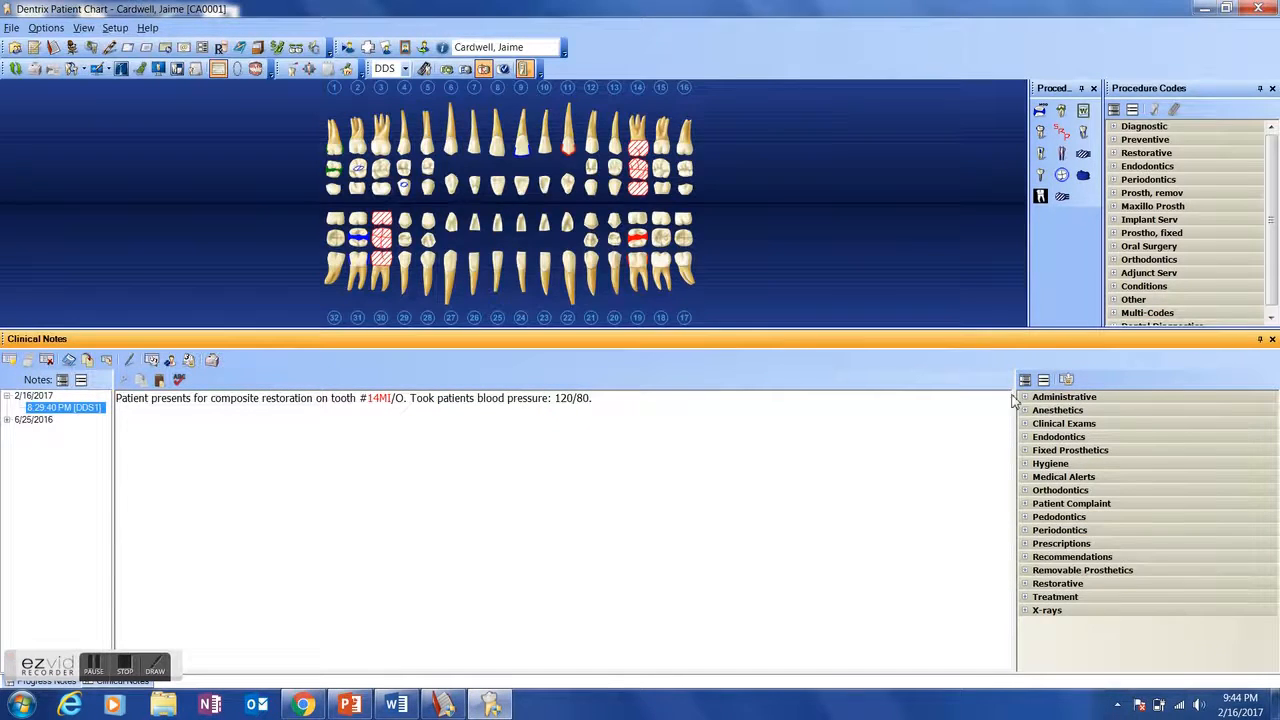
mouse_move(1017, 397)
left_mouse_down()
mouse_move(1108, 397)
mouse_move(996, 405)
left_mouse_up()
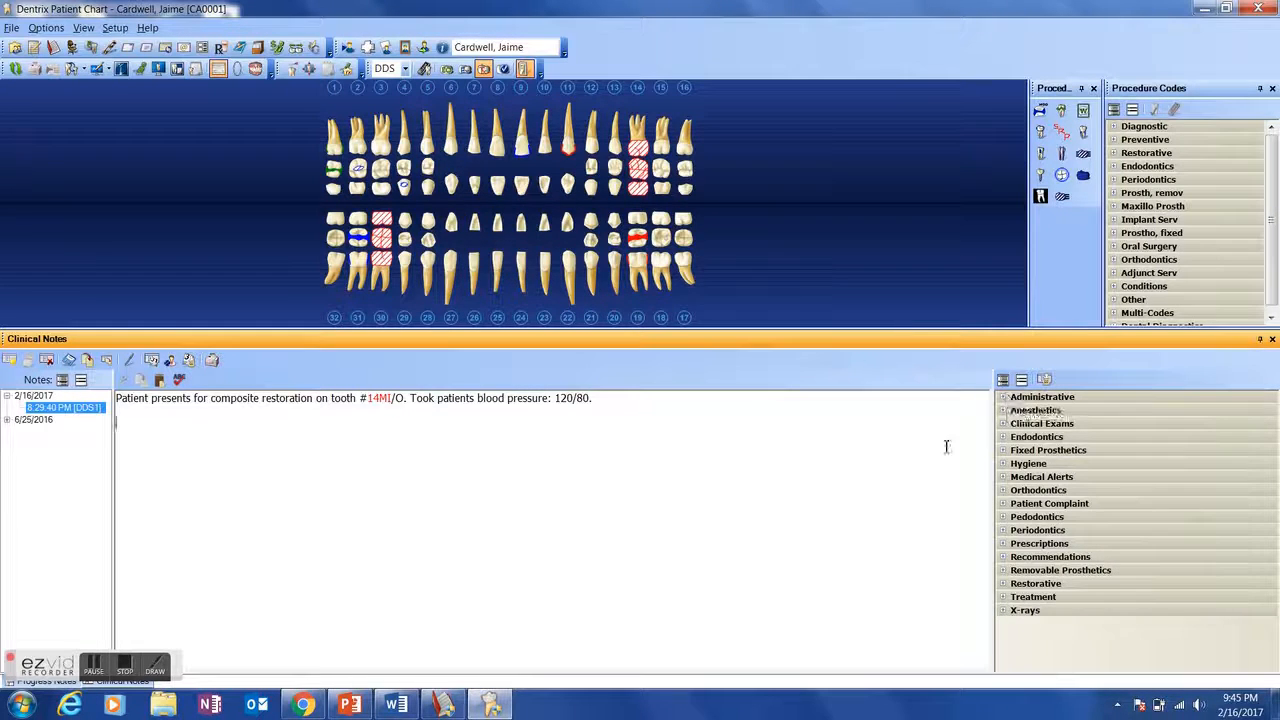
- Examine the clinical note templates by expanding and collapsing all categories, then Administrative, Clinical Exams and Periodontics individually
left_click(1002, 381)
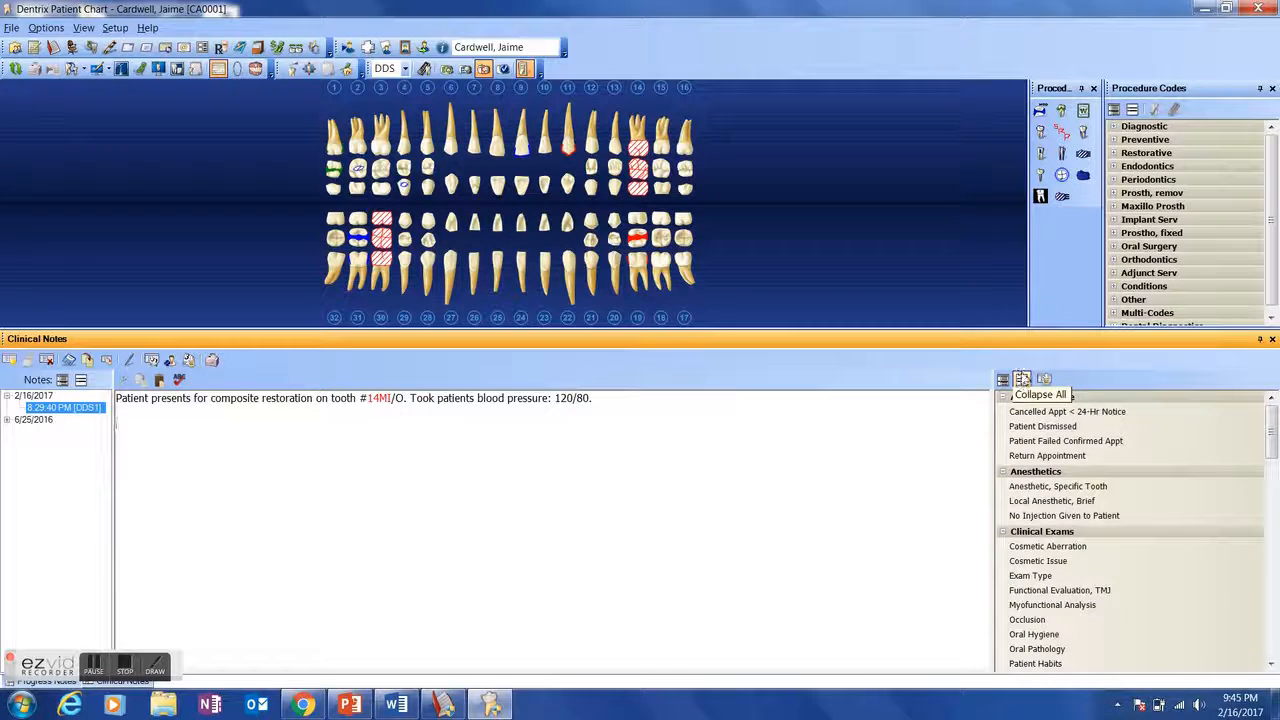
left_click(1021, 380)
left_click(1036, 398)
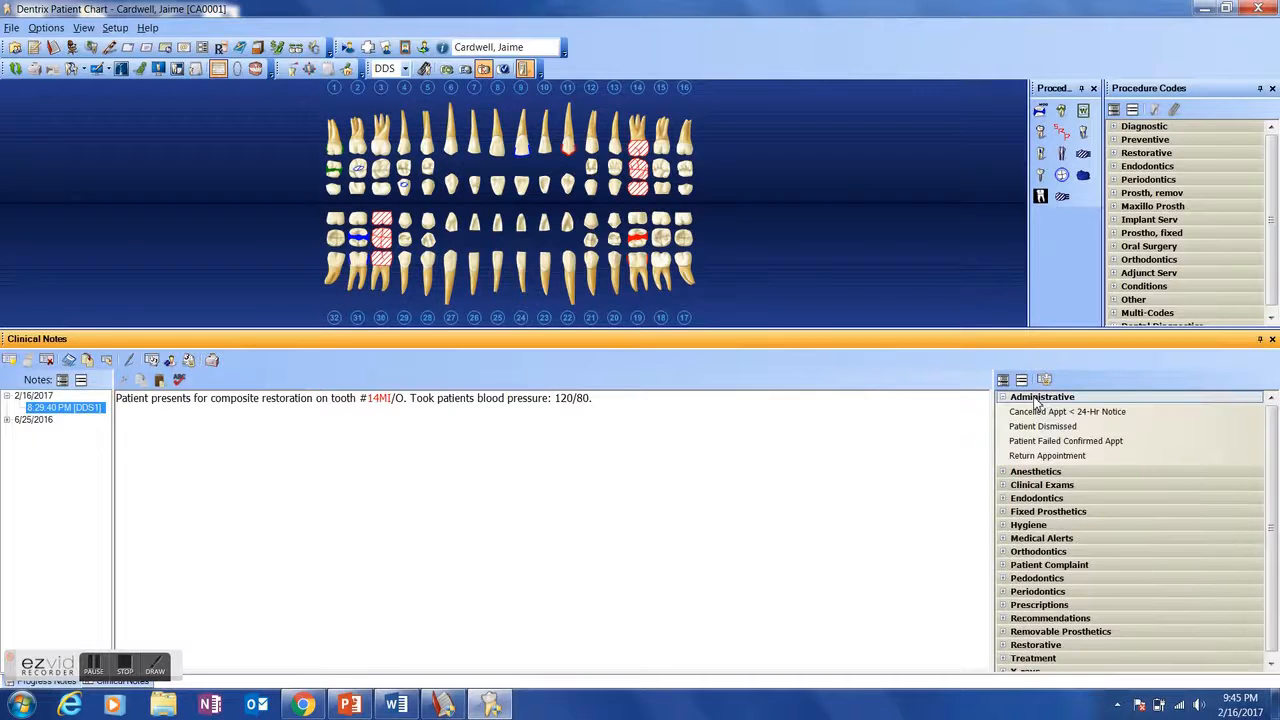
left_click(1038, 399)
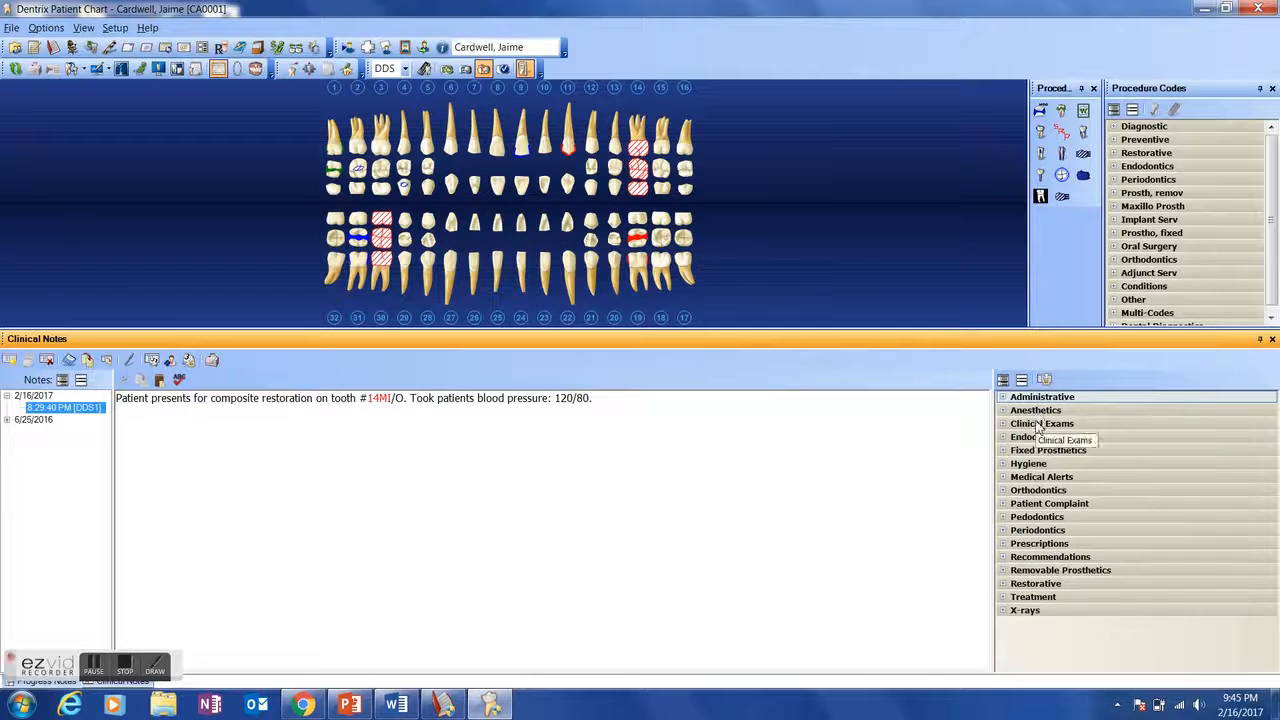
left_click(1046, 425)
left_click(1048, 425)
left_click(1048, 530)
left_click(1048, 530)
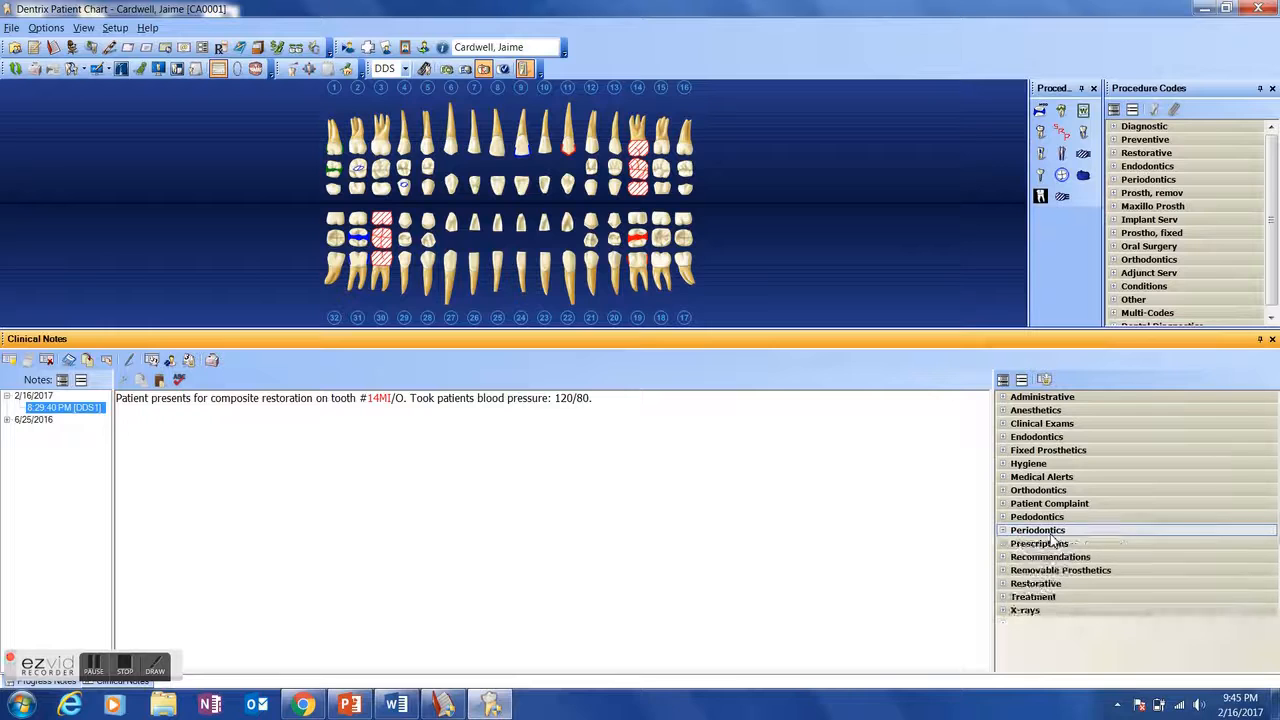
- Create a clinical note template category named Surgical and open it in the clinical notes template list
left_click(1046, 380)
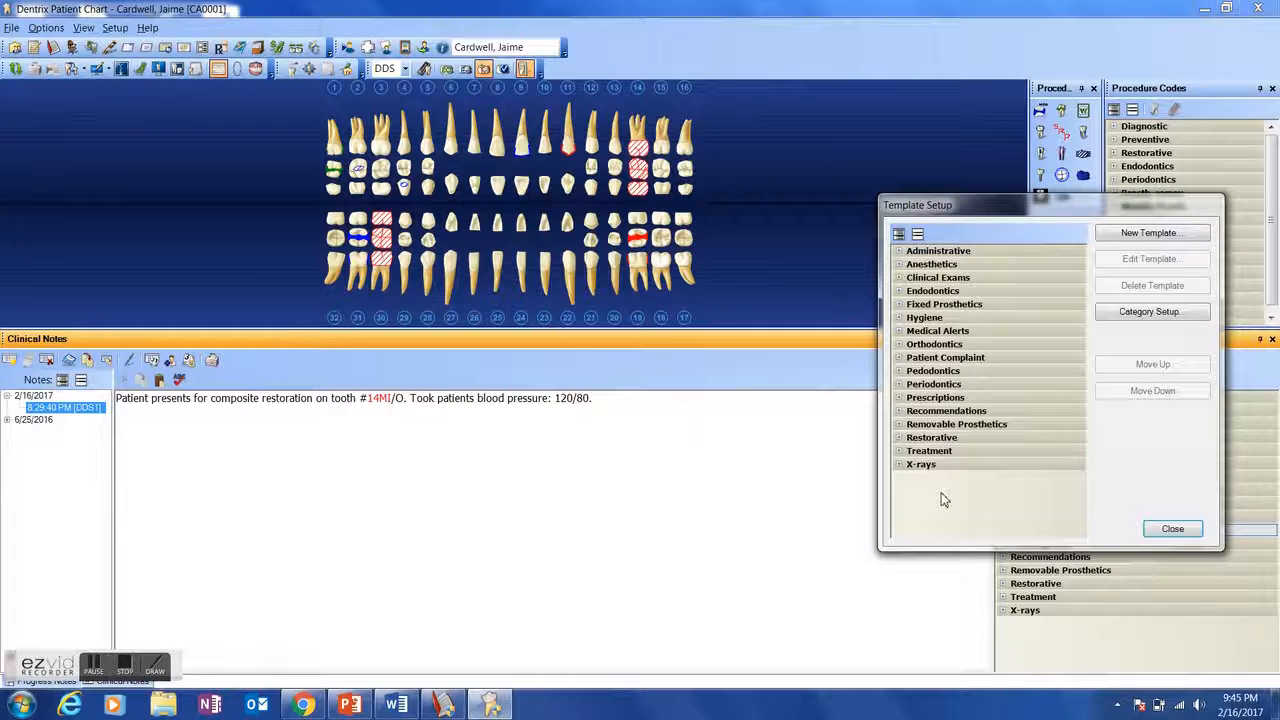
left_click(1145, 311)
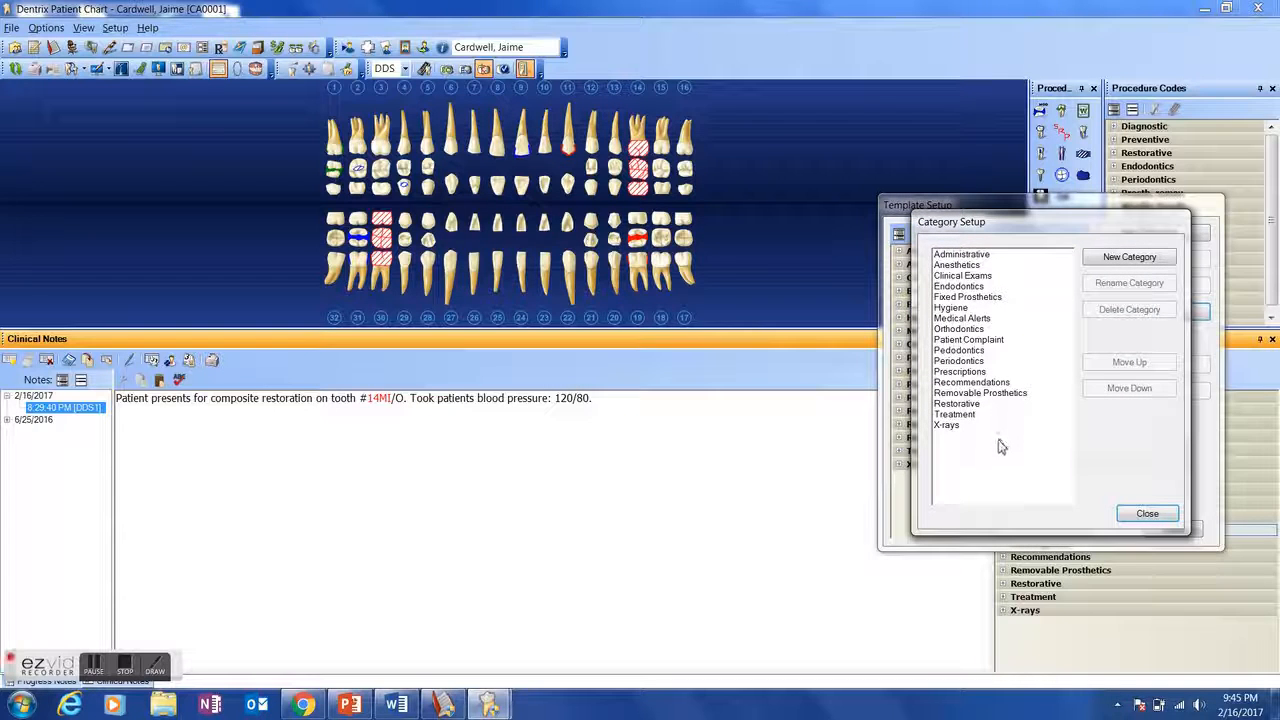
left_click(1160, 262)
type("Surgical")
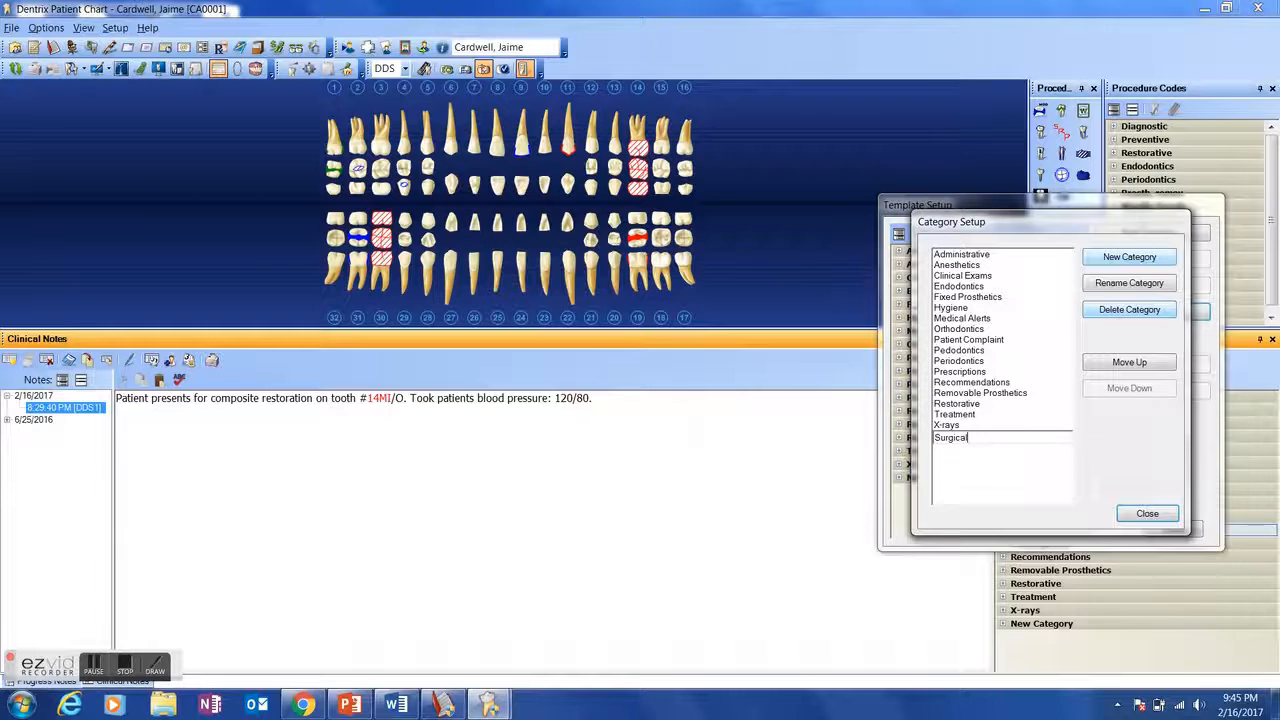
key("Return")
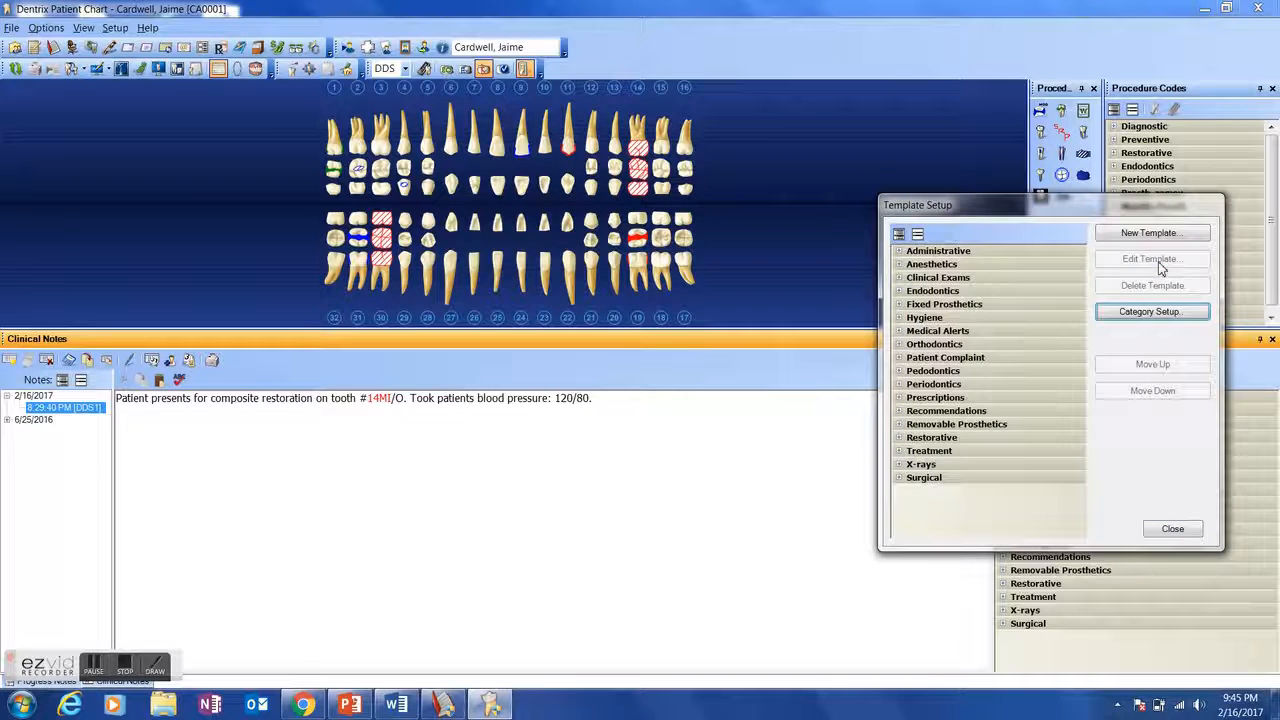
left_click(931, 482)
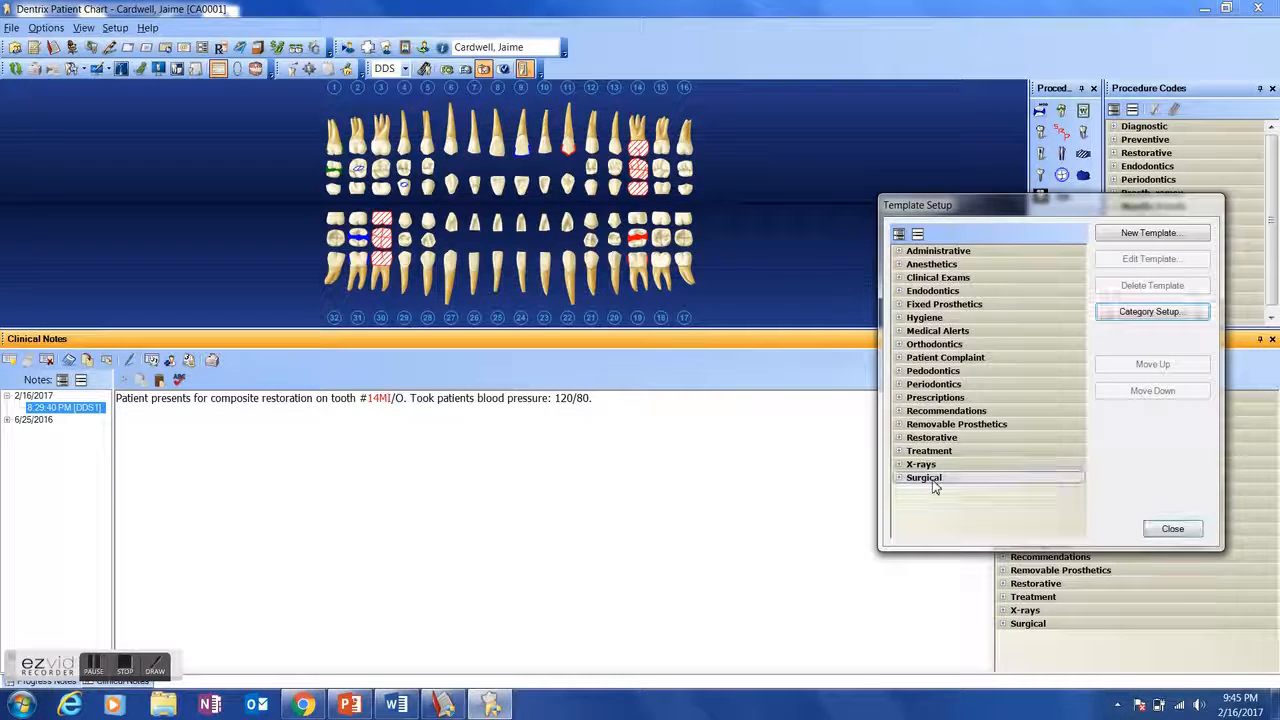
left_click(1172, 528)
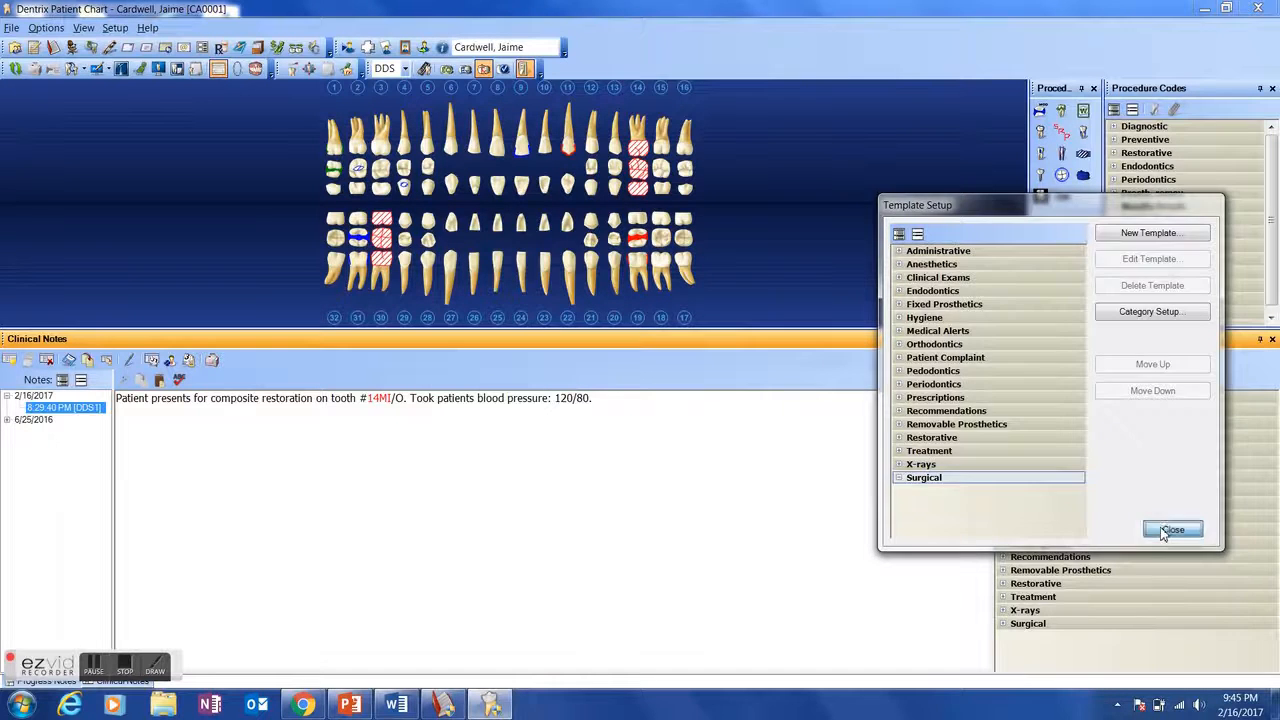
left_click(1040, 626)
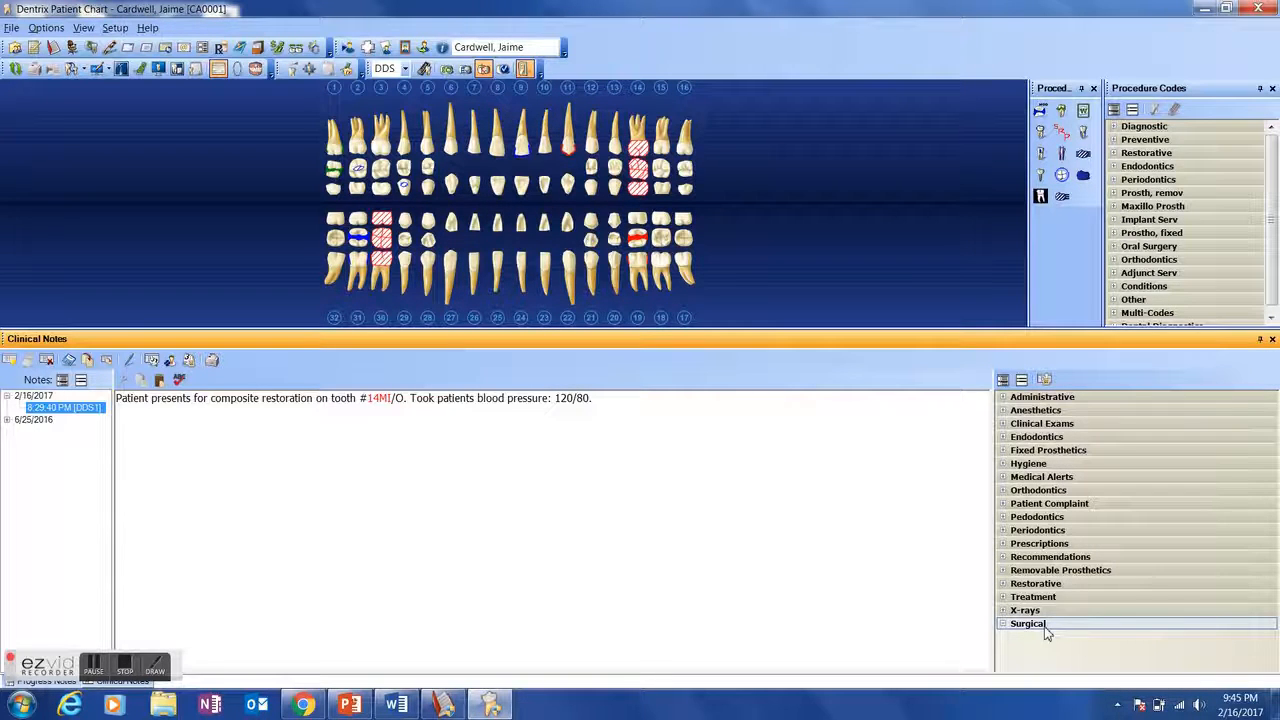
- Start a new clinical note template in the Surgical category with the name "Implant procedure"
left_click(1045, 380)
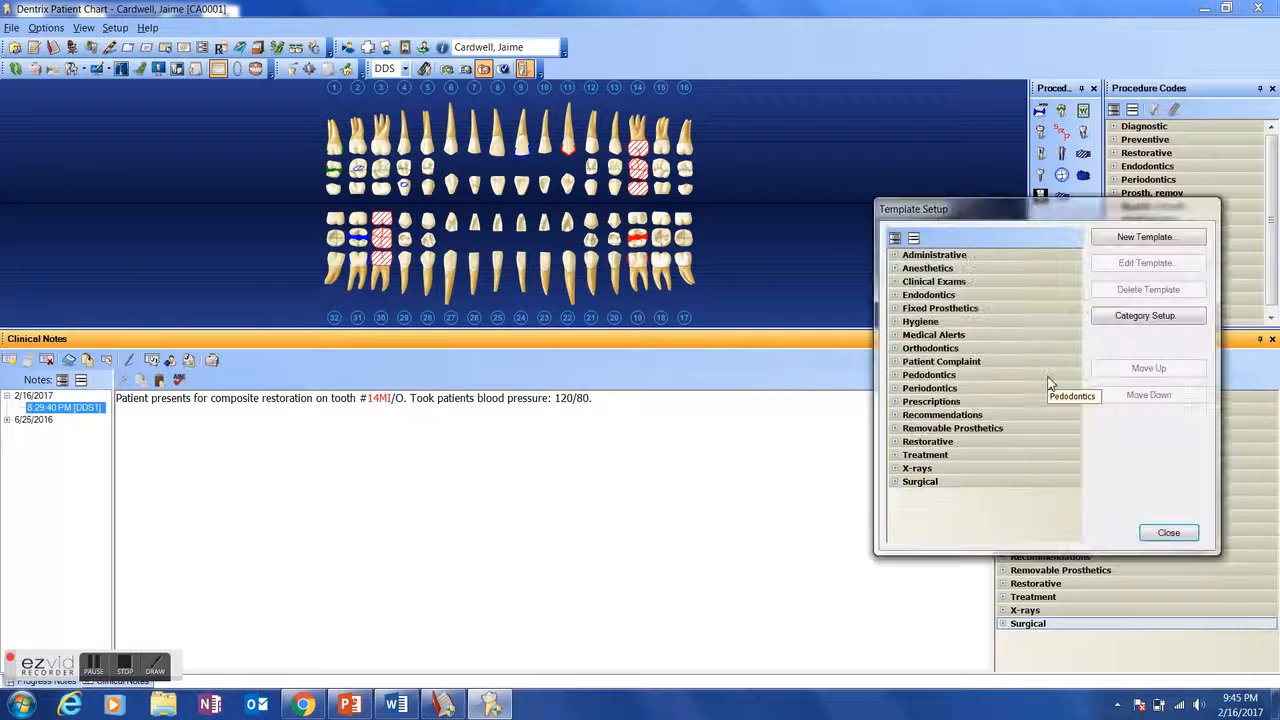
left_click(1145, 238)
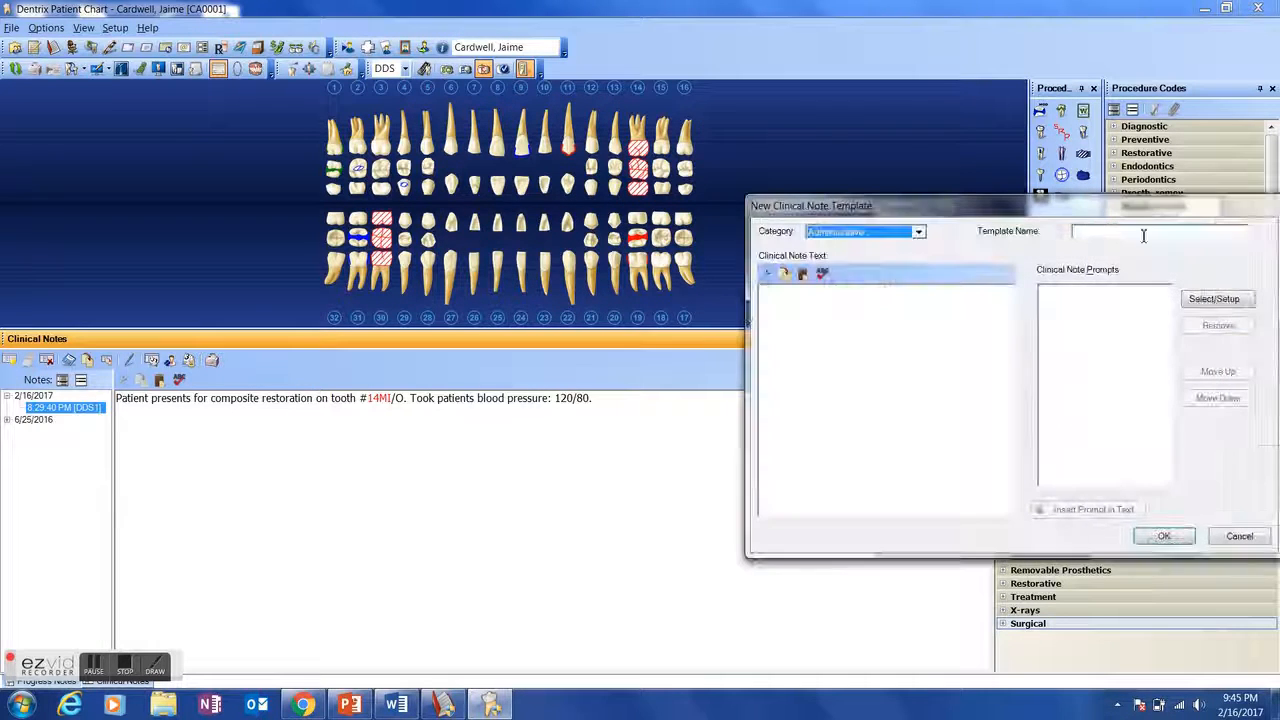
left_click(918, 232)
left_click(881, 408)
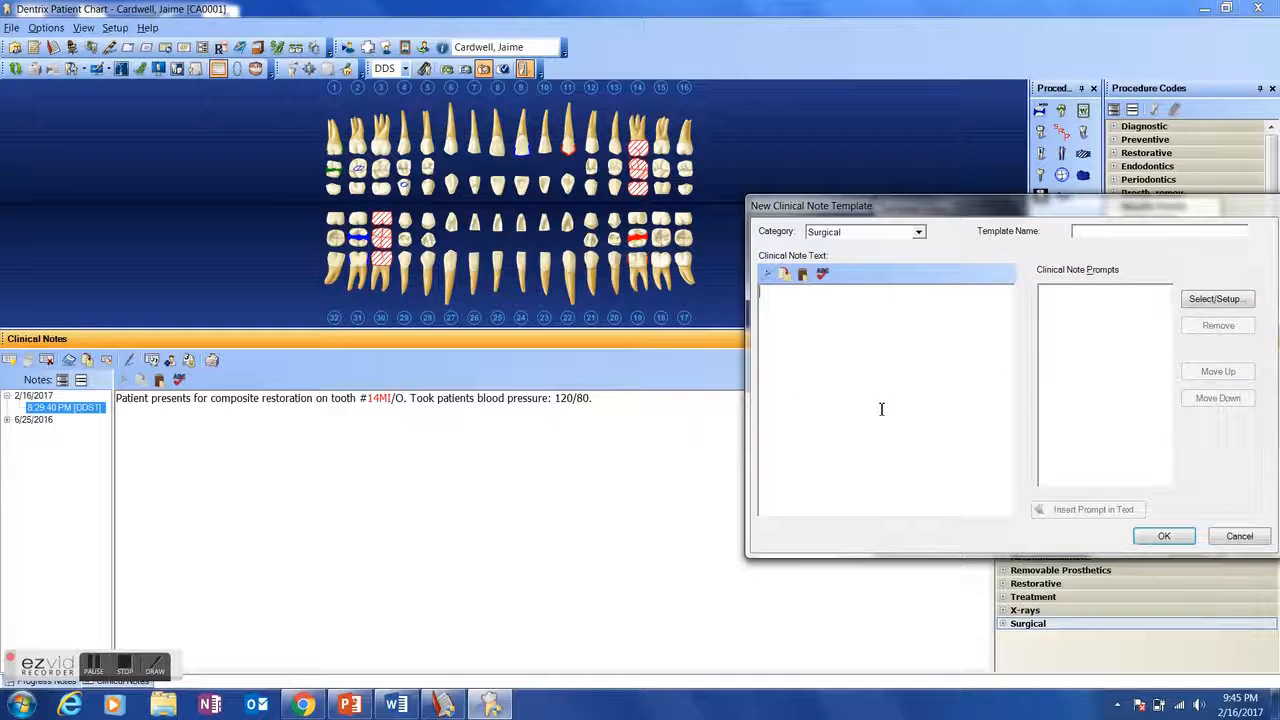
left_click(1103, 235)
type("Implant")
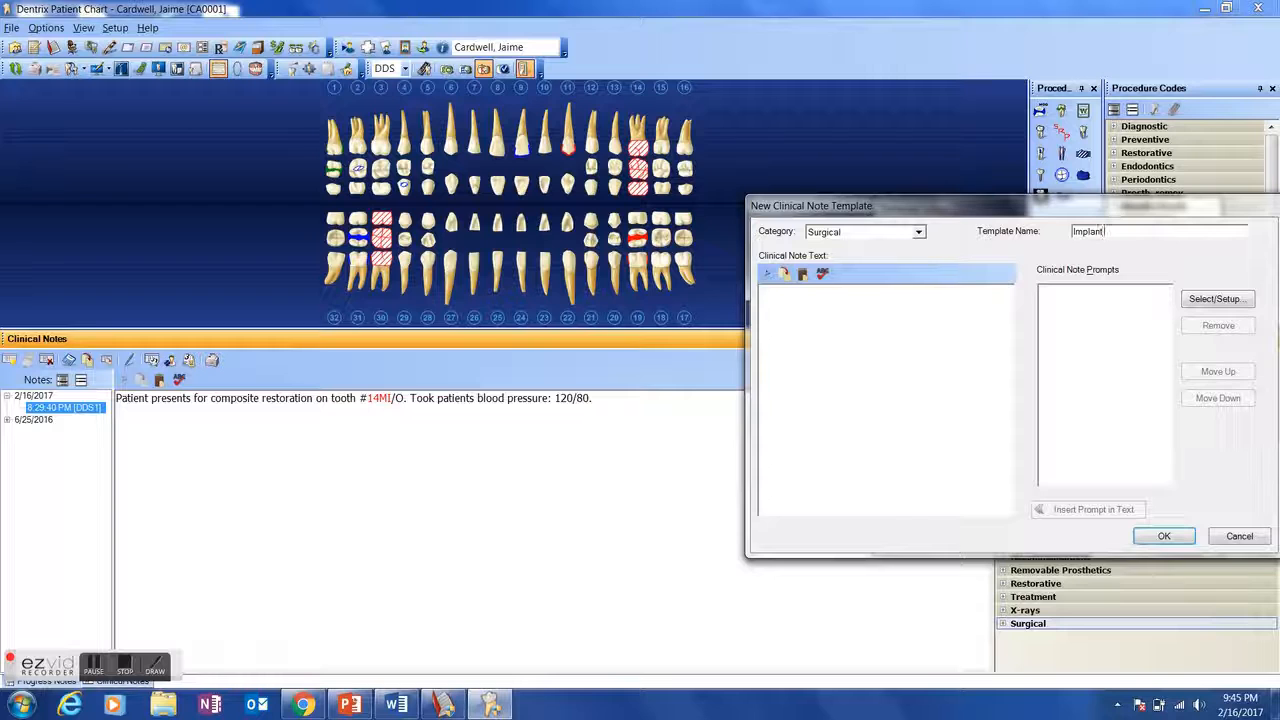
type(" proce")
- Enter "Pt. presents for implant placement #" as the template's clinical note text
type("Pt.")
type(" presents for implant placem")
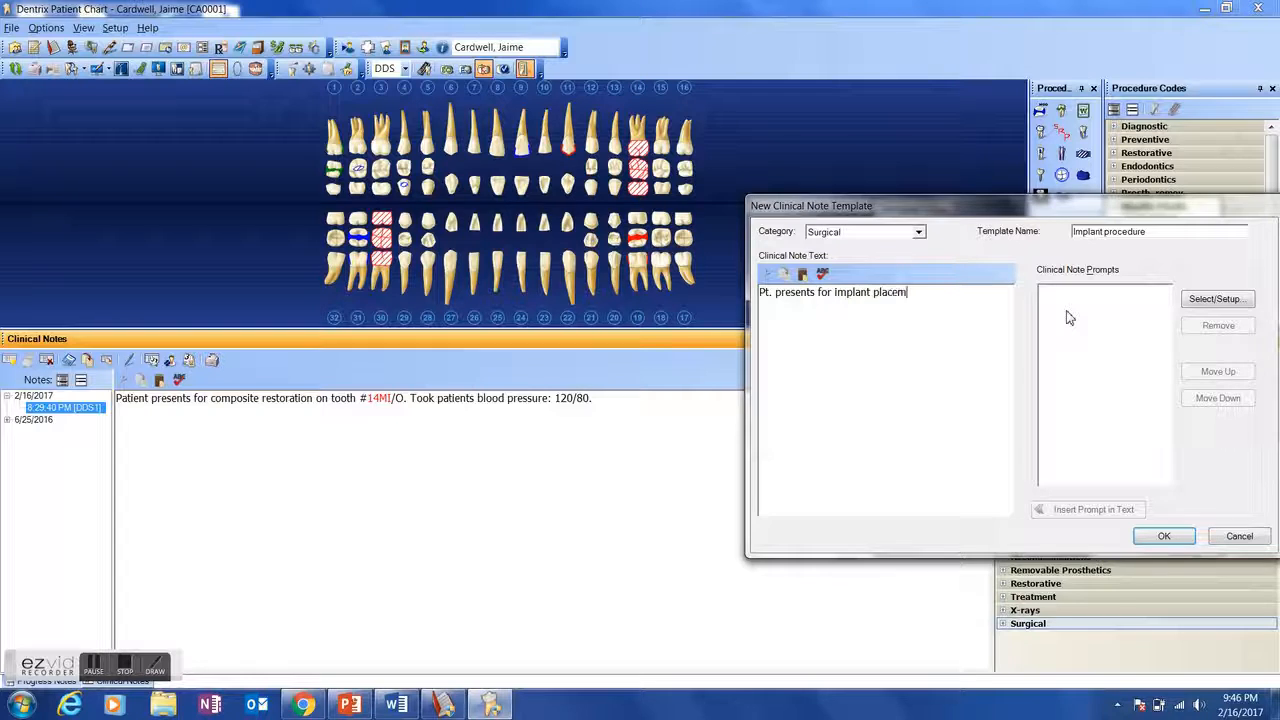
type("ent #")
- Add the Tooth number prompt to the template and insert it in the note text after the # sign
left_click(1200, 302)
scroll(1025, 360, "down", 10)
scroll(1025, 360, "down", 20)
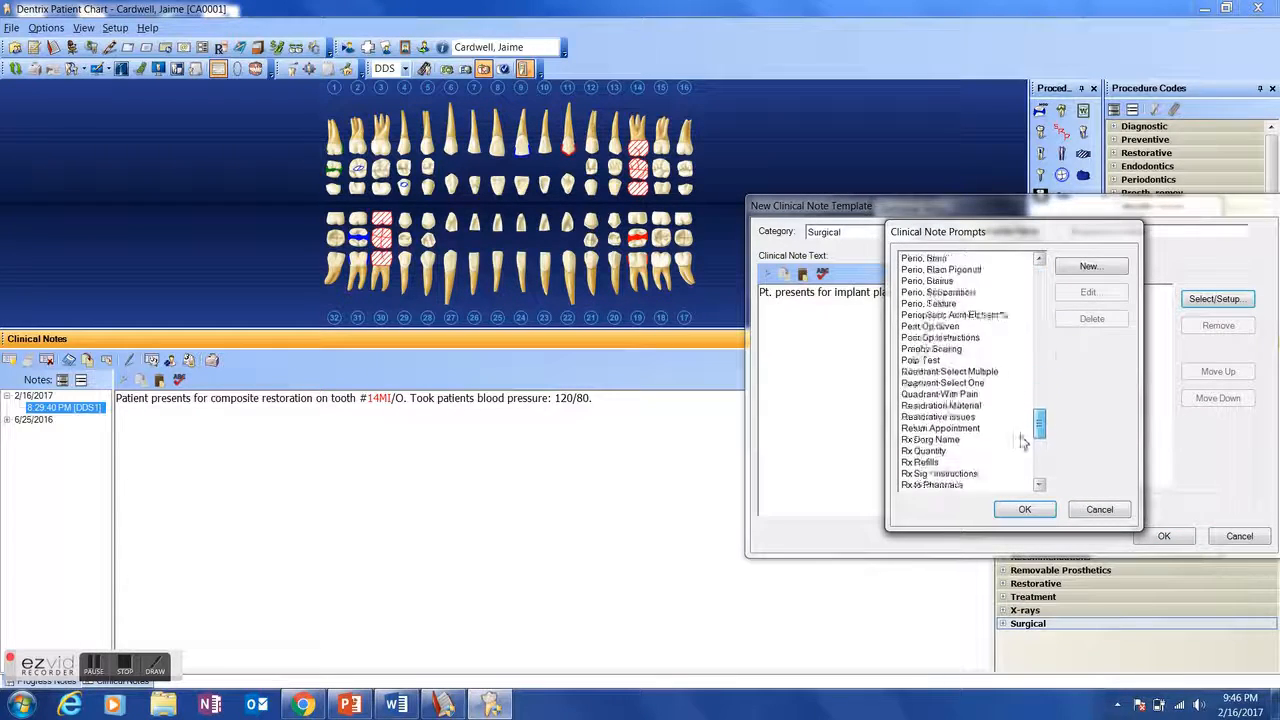
scroll(1018, 475, "down", 1)
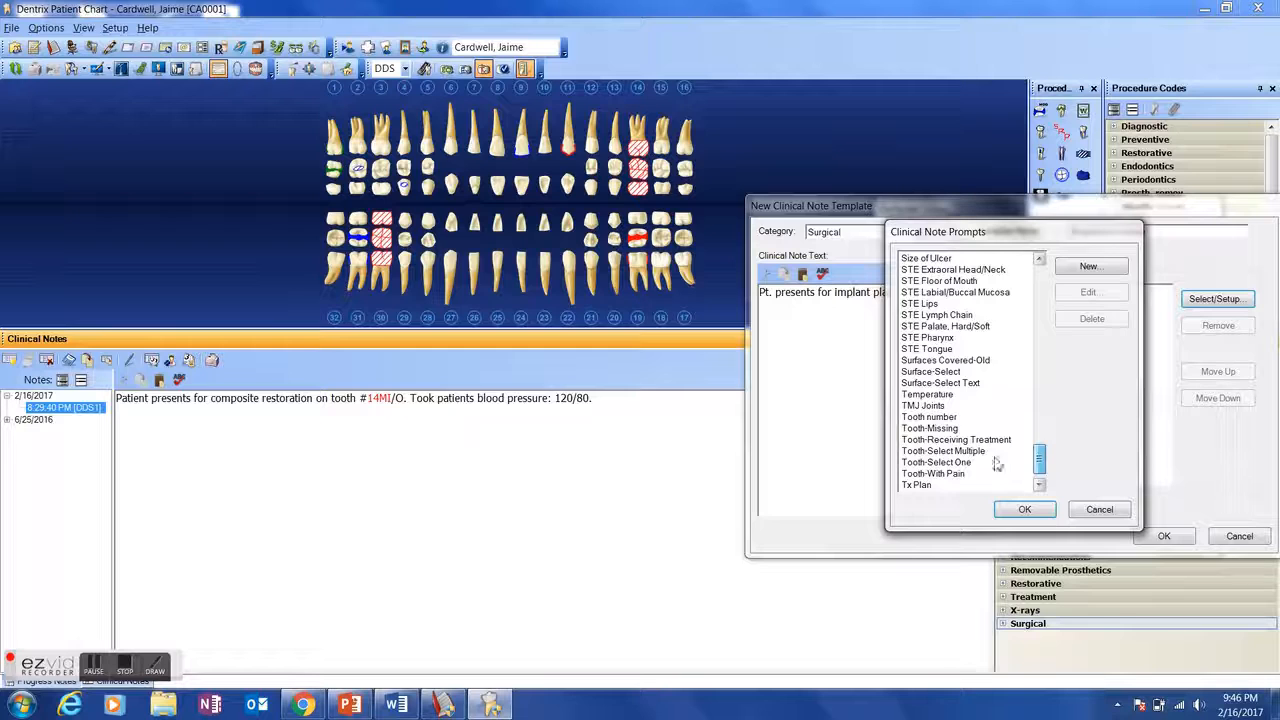
left_click(955, 417)
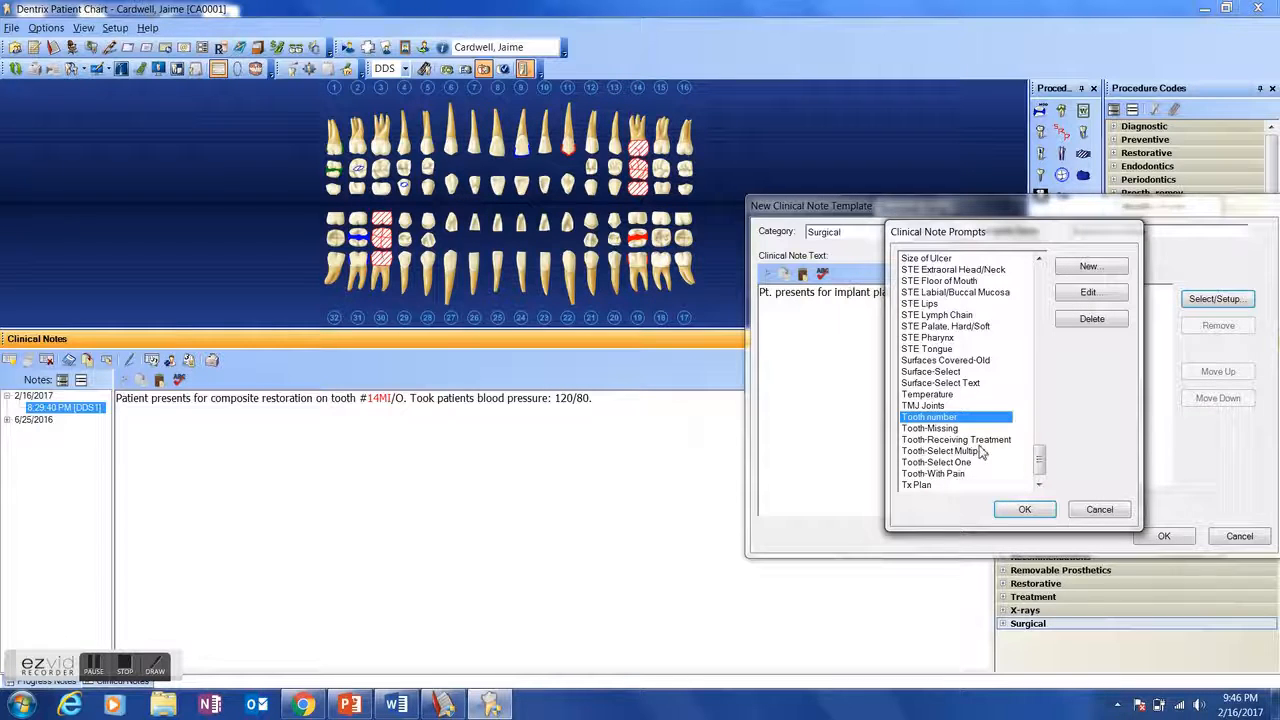
left_click(1018, 511)
left_click(1083, 292)
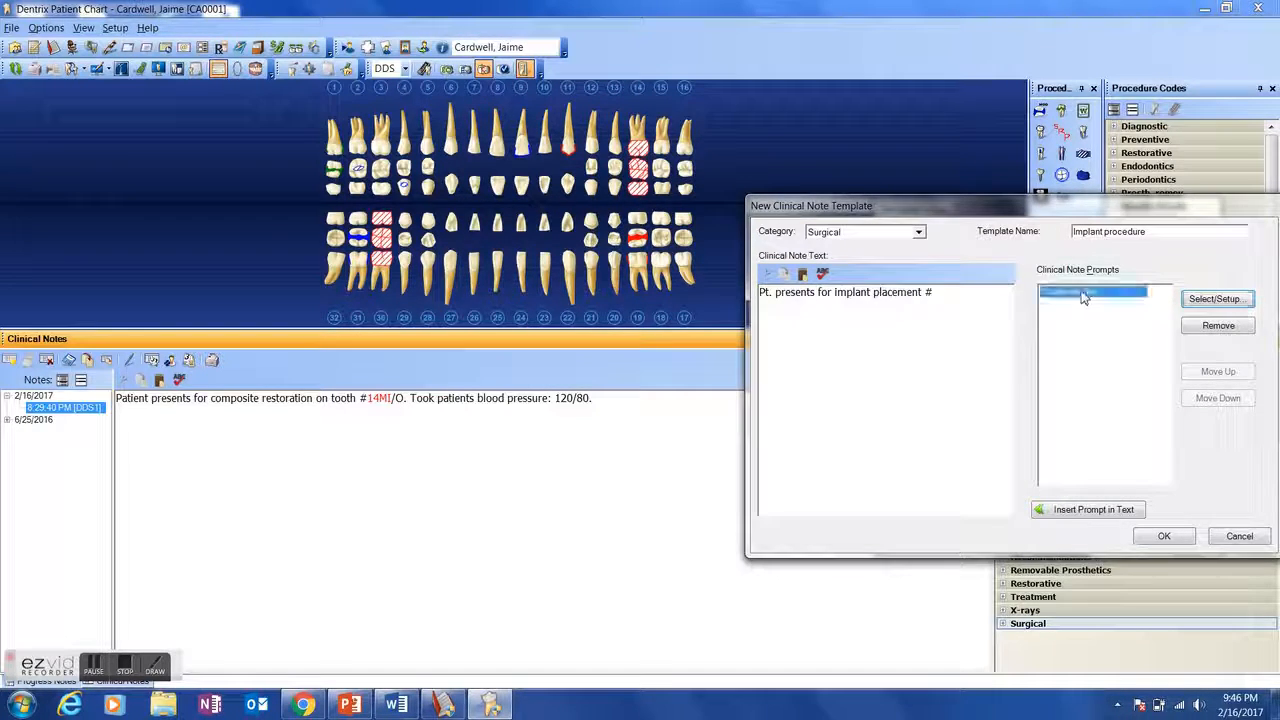
left_click(1058, 511)
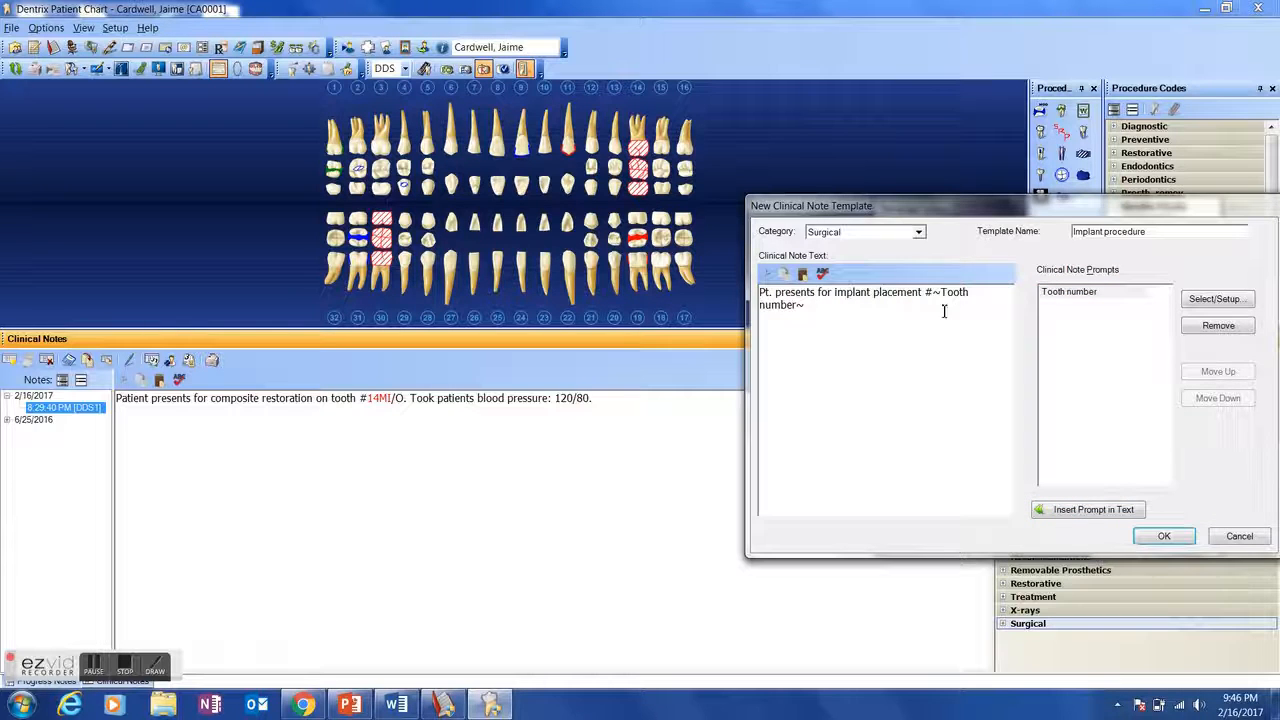
- Continue the note text with ". Dr. administered" and open the list of clinical note prompts
type(". Dr. administered")
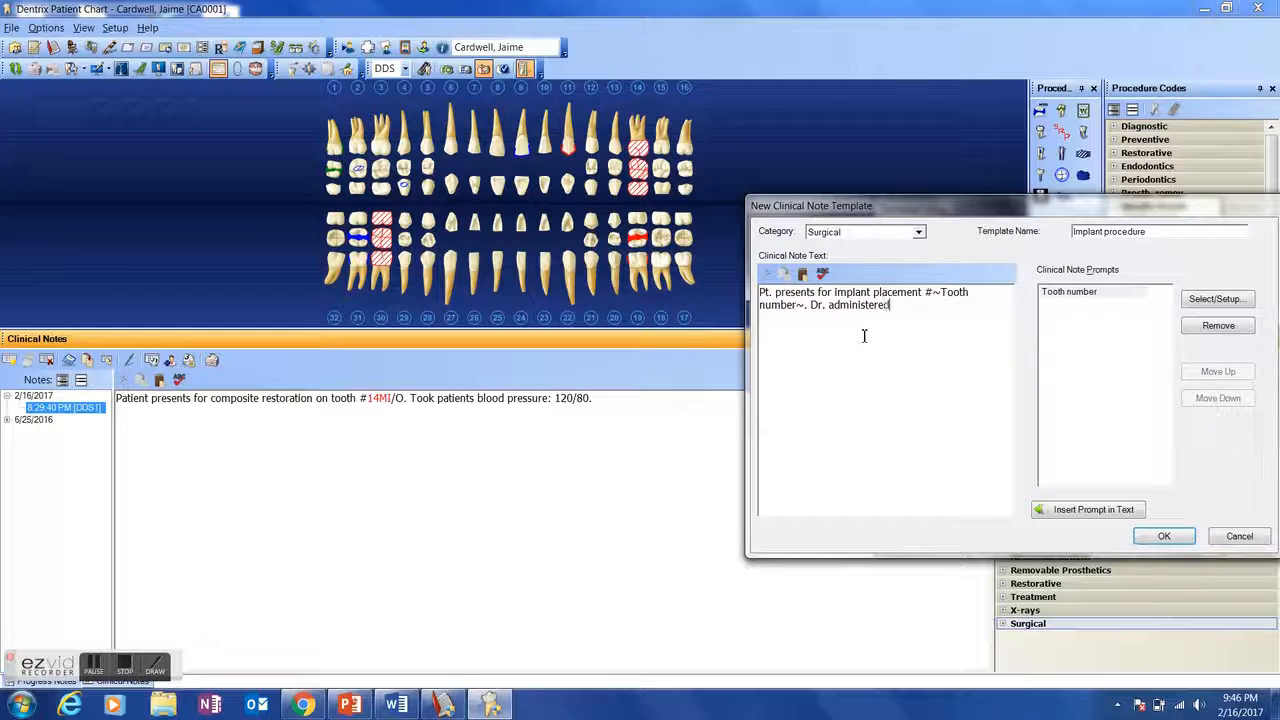
left_click(1244, 300)
- Examine the prompt text, response type and response list of the Carpules, Qty prompt without altering them
left_click_drag(1039, 451, 1054, 273)
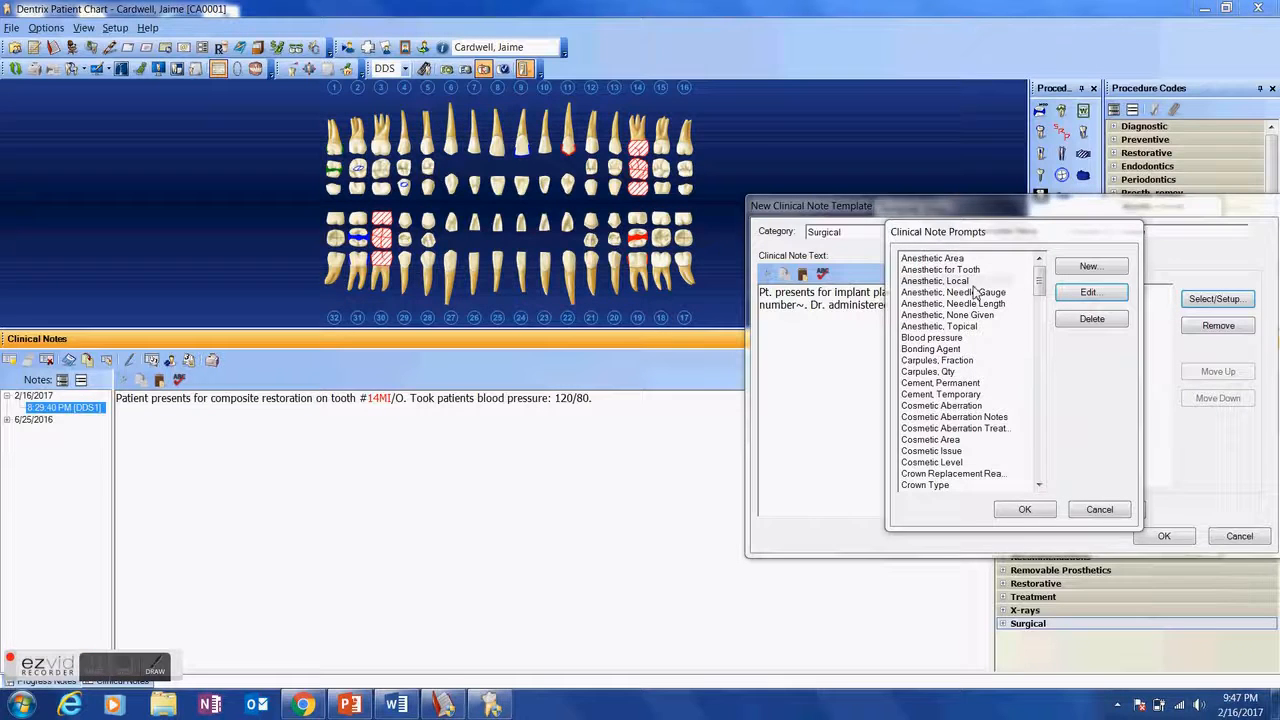
left_click(969, 283)
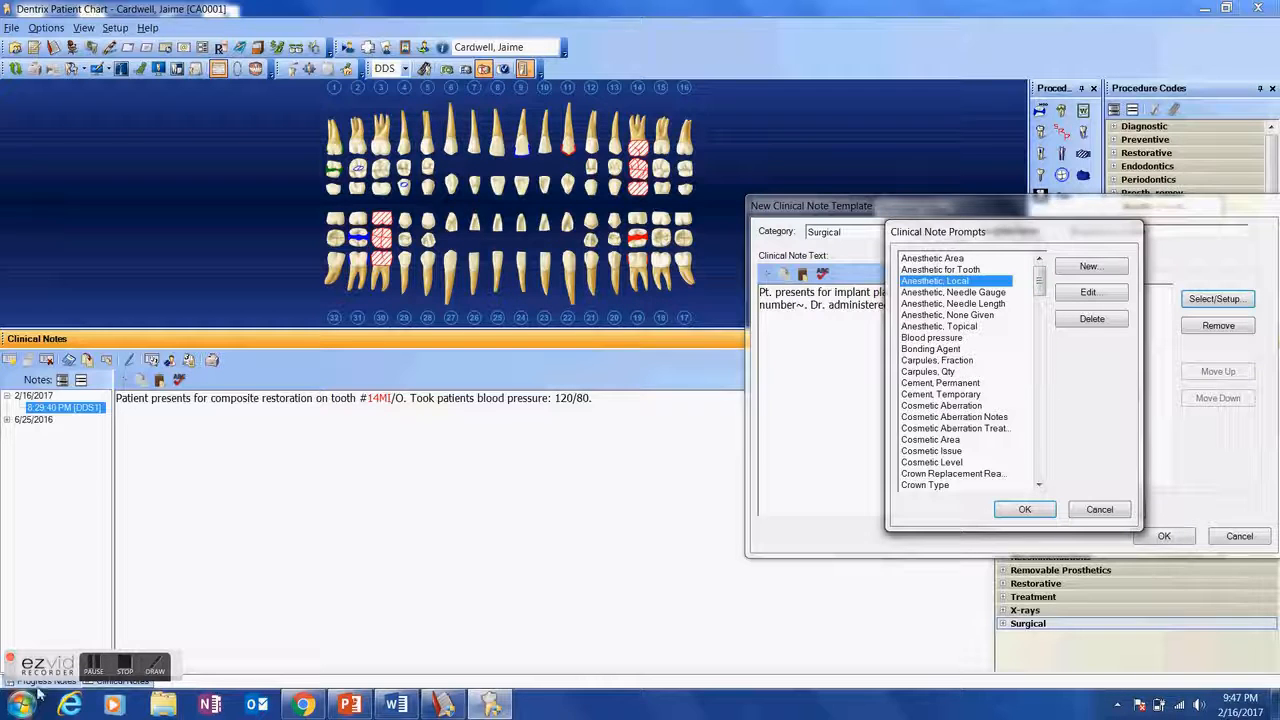
left_click(97, 667)
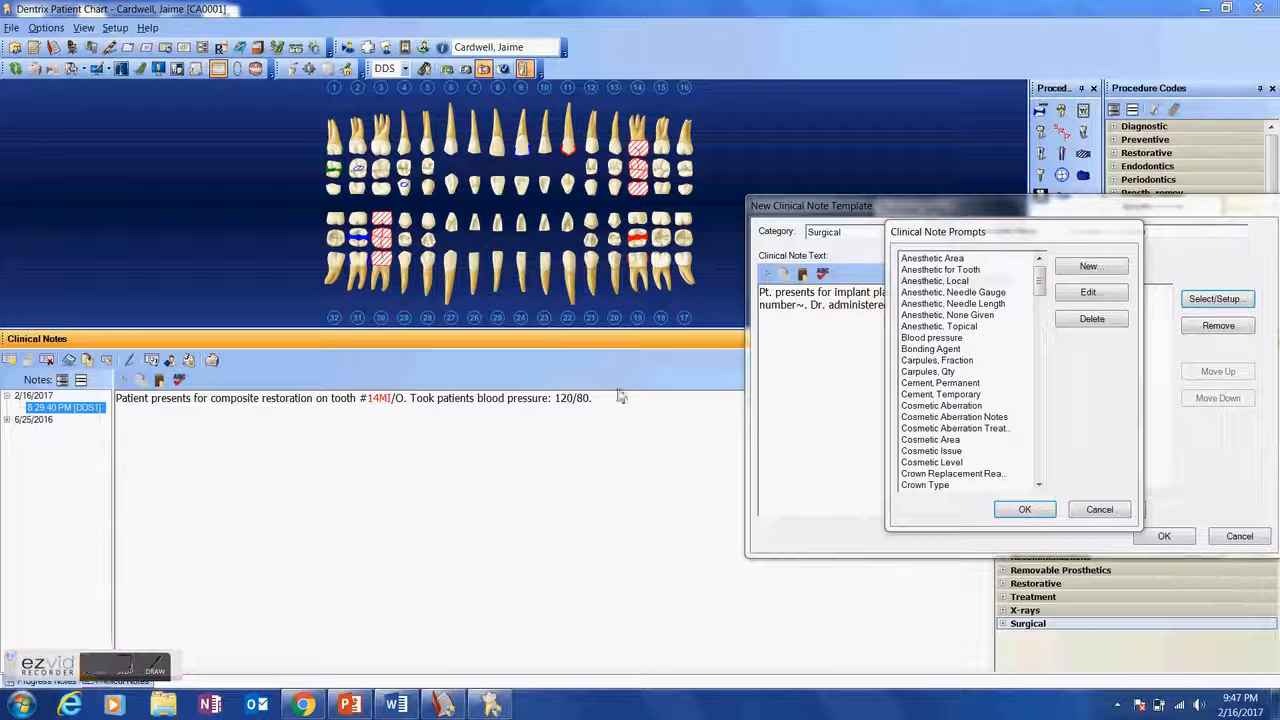
left_click(906, 374)
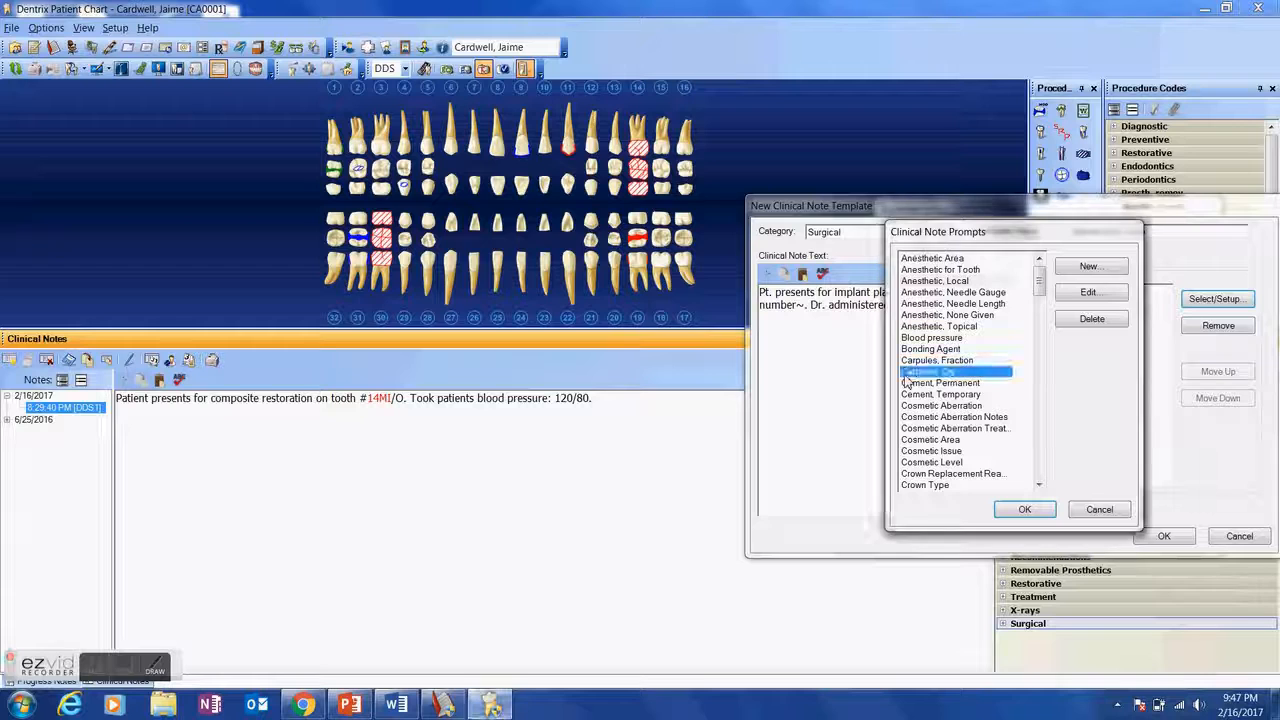
left_click(1087, 292)
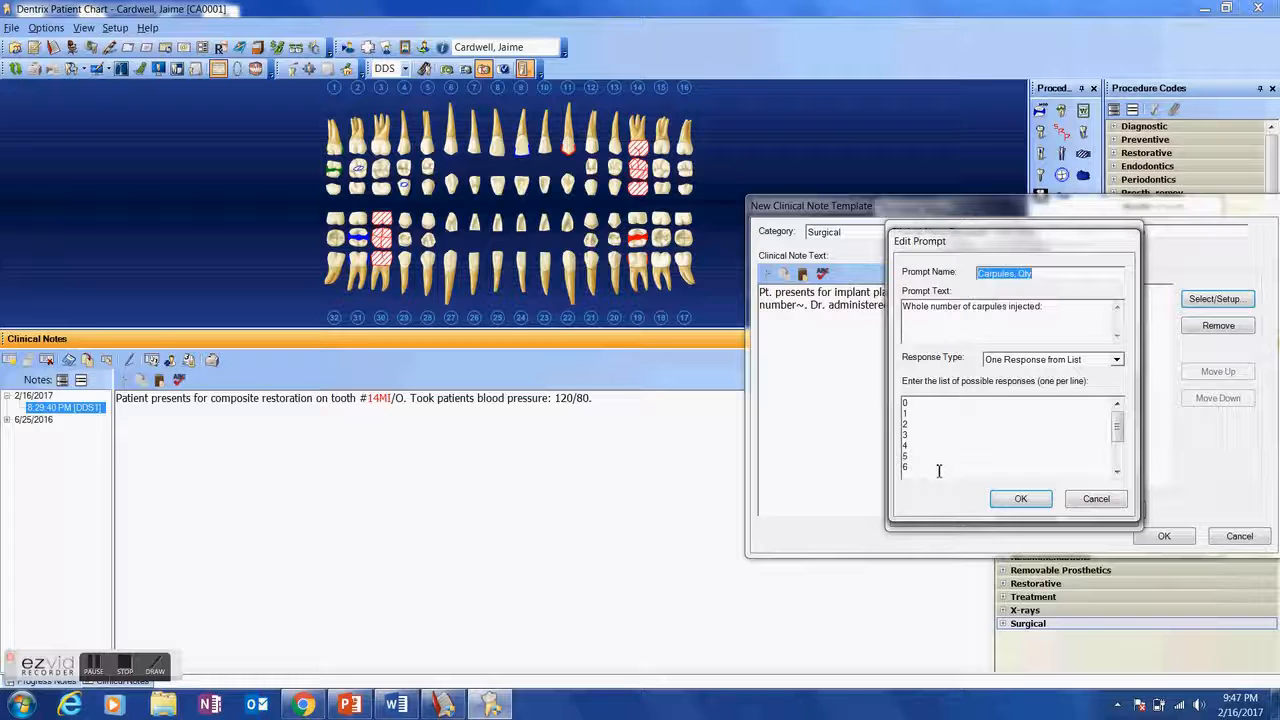
left_click(1008, 499)
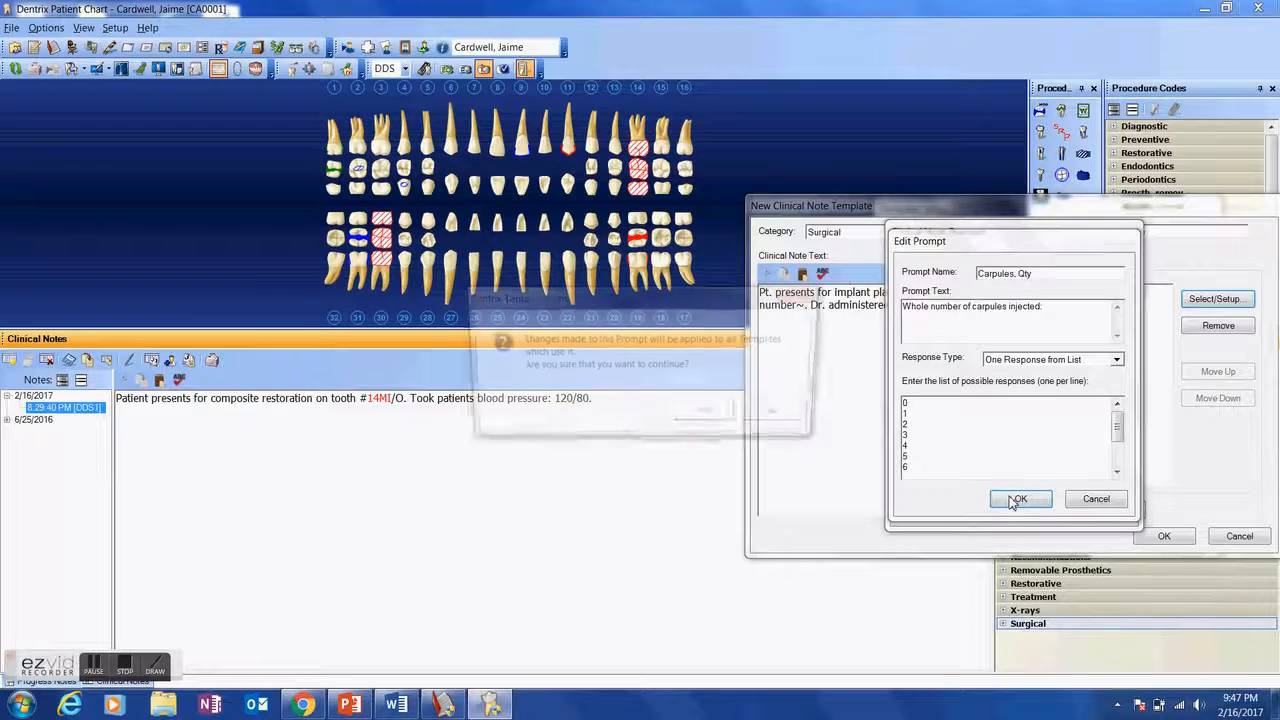
left_click(707, 417)
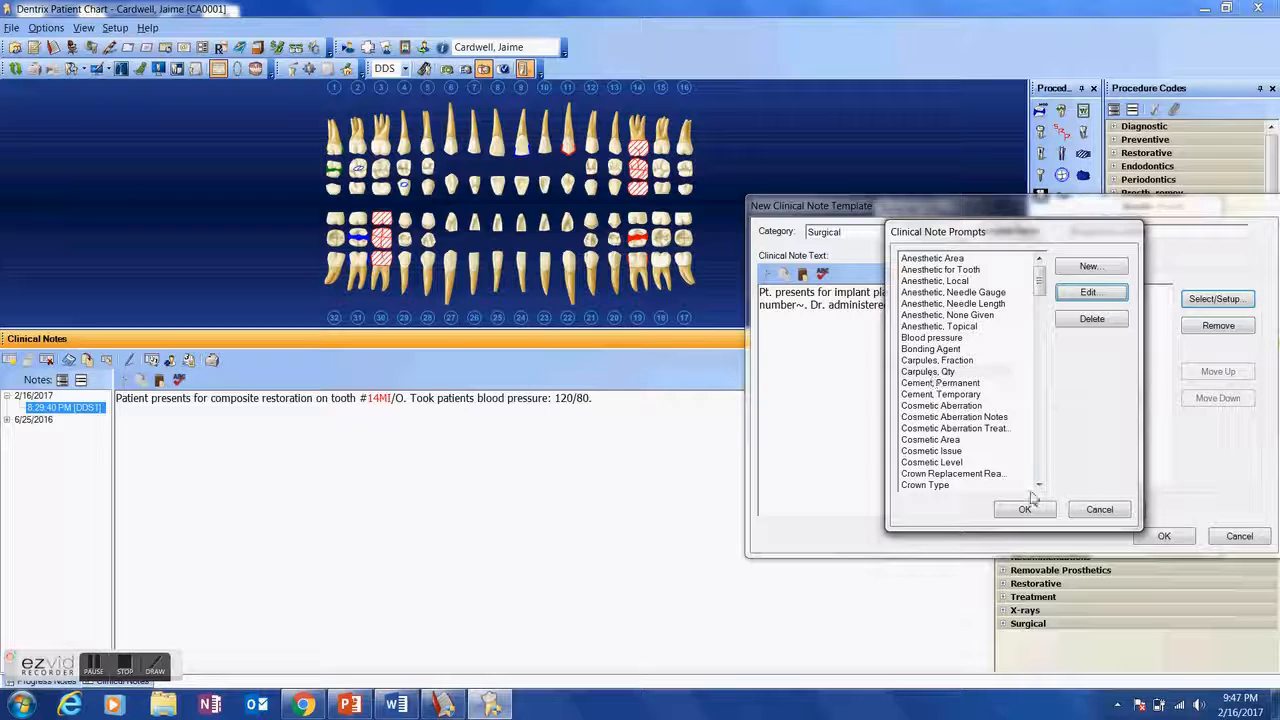
- Add the Carpules, Qty prompt to the template and insert it in the note text after "administered"
left_click(966, 372)
left_click(1025, 509)
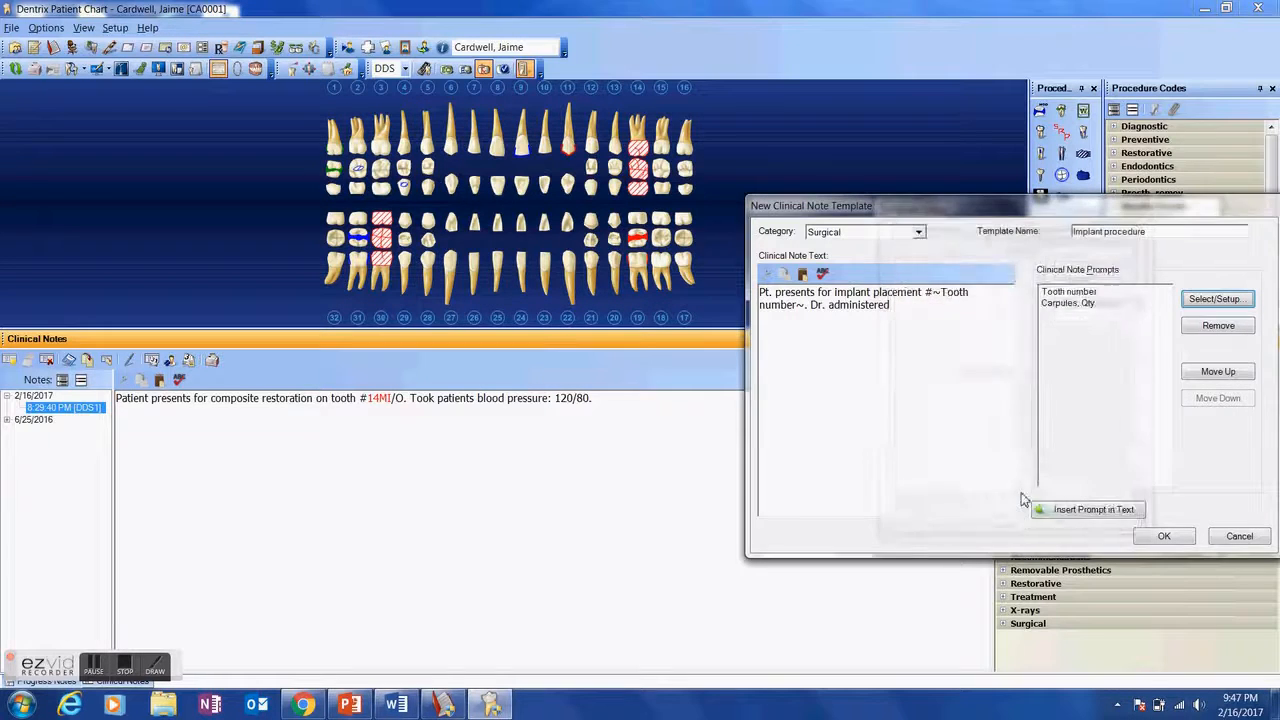
left_click(1066, 303)
left_click(1064, 511)
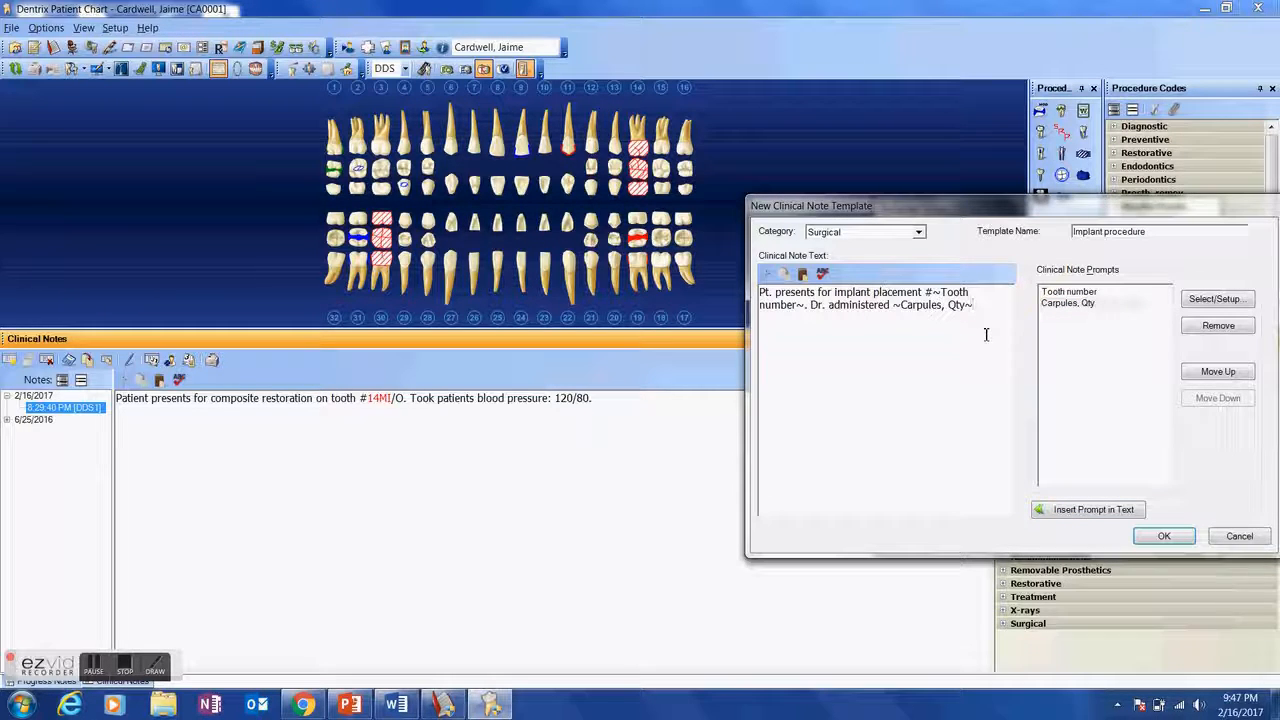
- Continue the note text with "carpules of" and open the Anesthetic, Local prompt for editing
type("carpules of")
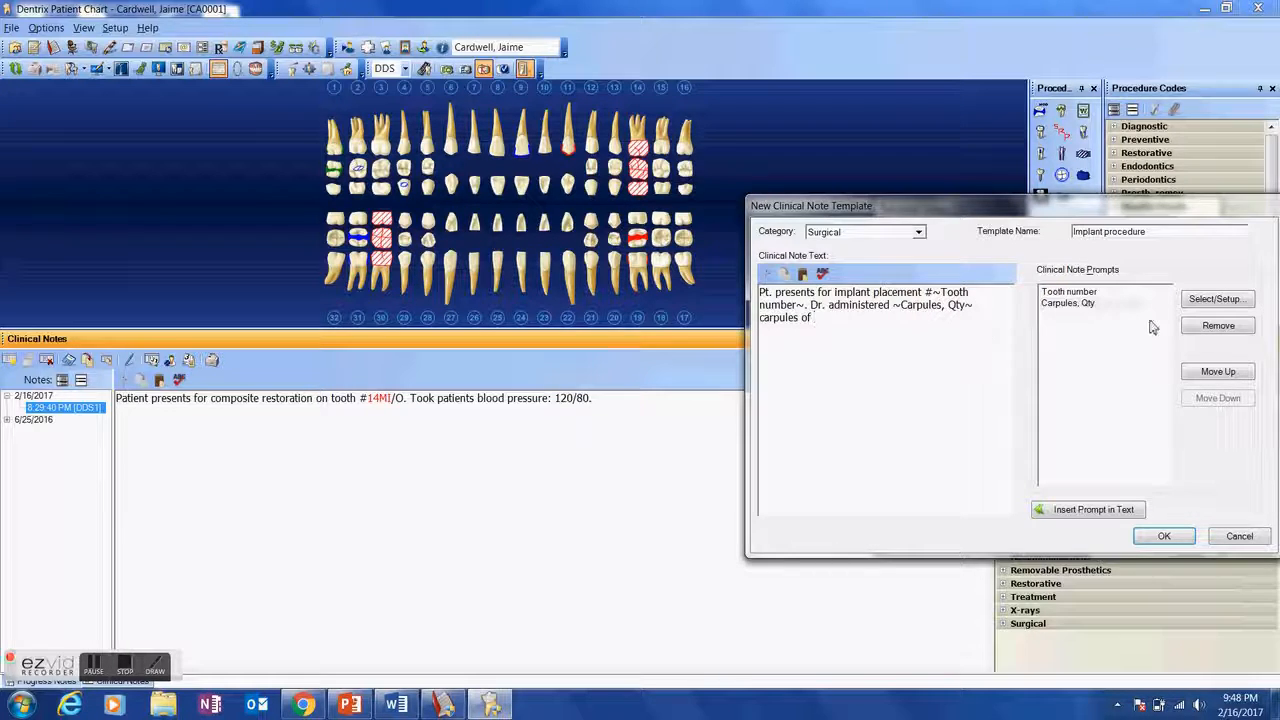
left_click(1217, 306)
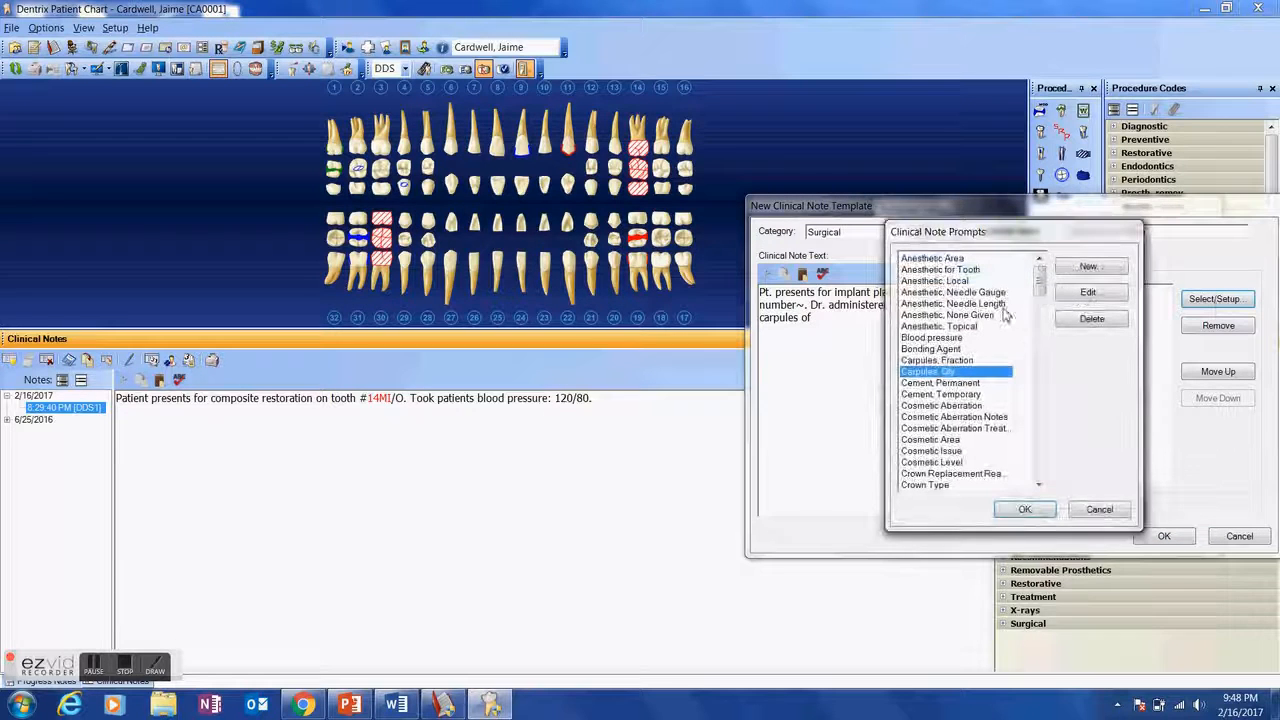
left_click(943, 283)
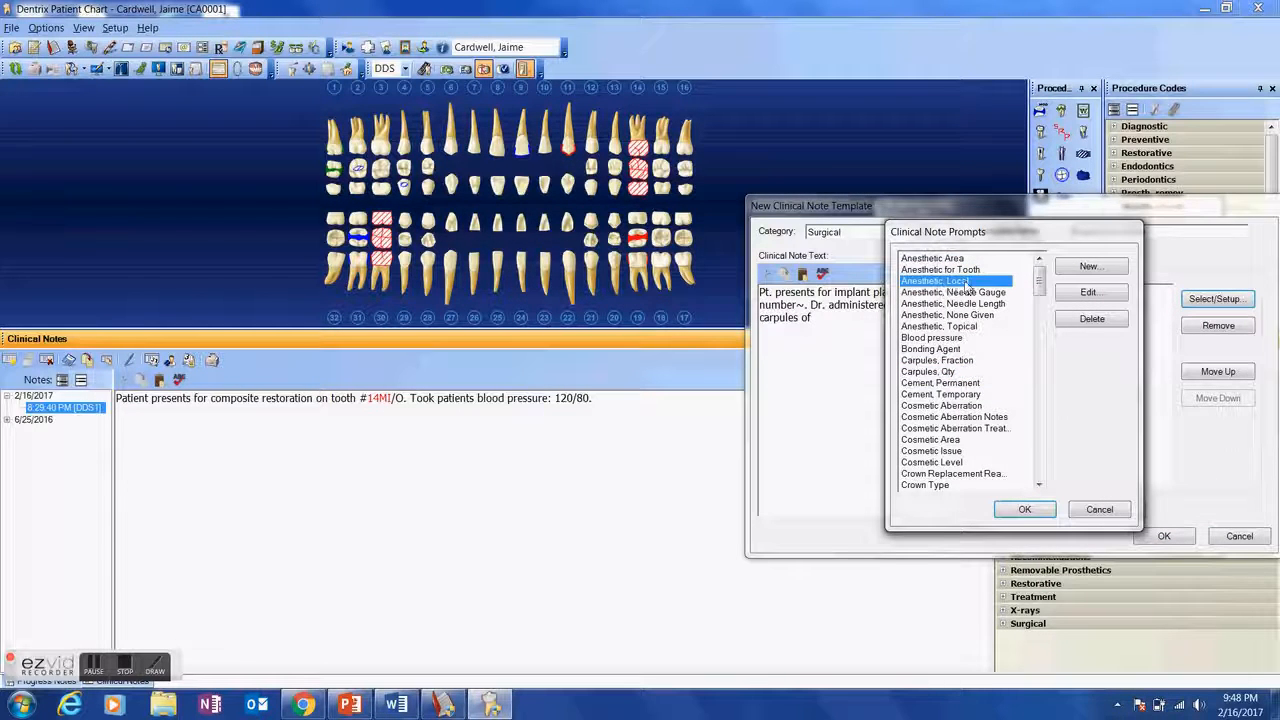
left_click(1089, 292)
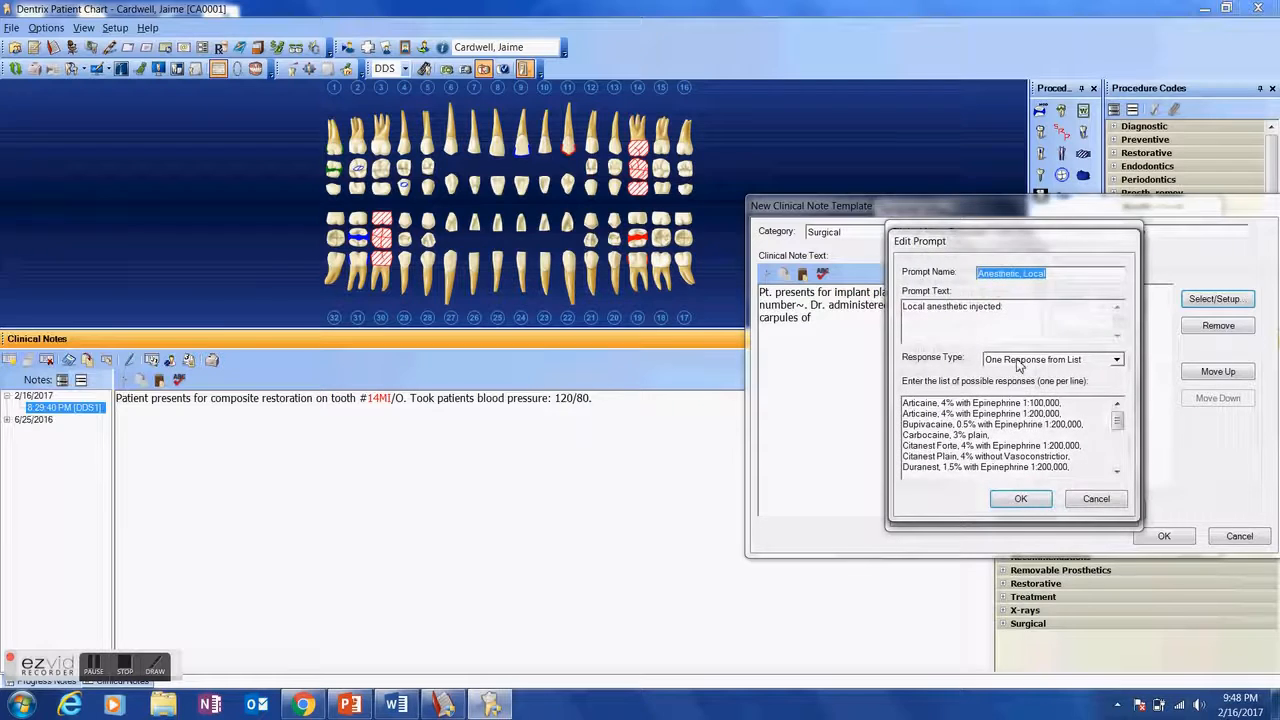
- Remove the two Xylocaine 2% entries from the response list of the Anesthetic, Local prompt
left_click(1058, 420)
scroll(1058, 420, "down", 4)
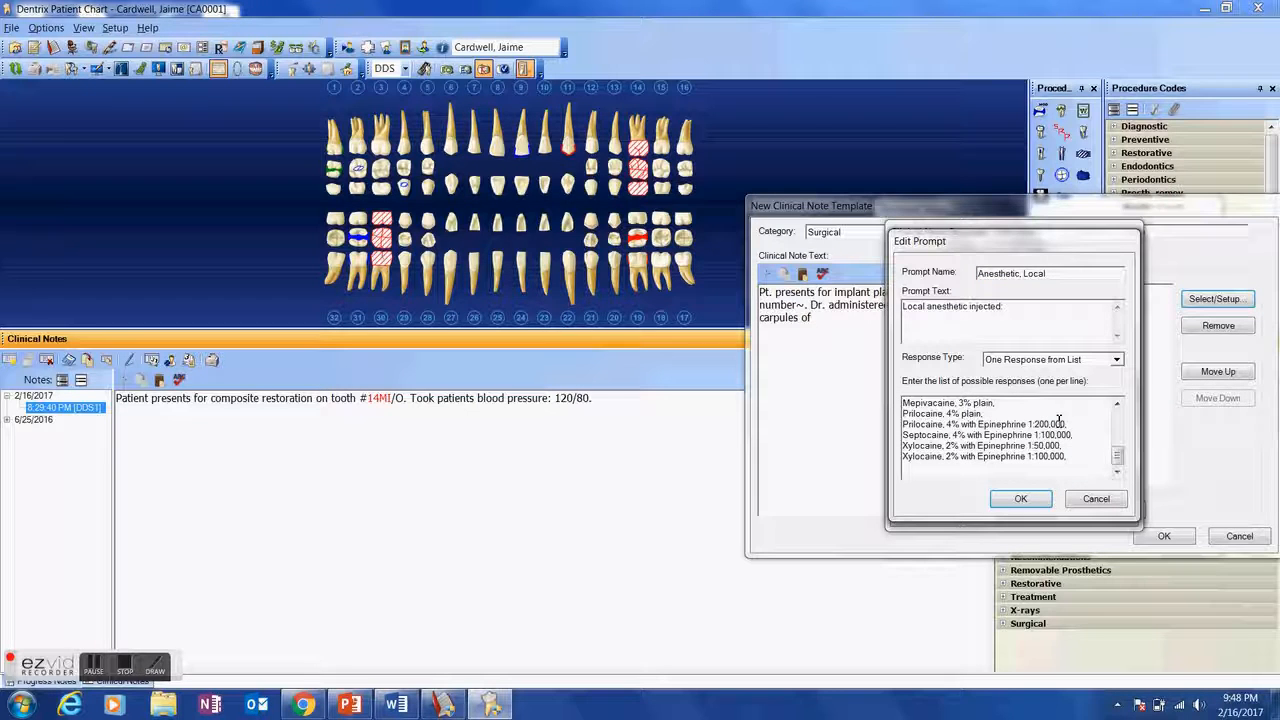
left_click_drag(1070, 457, 884, 446)
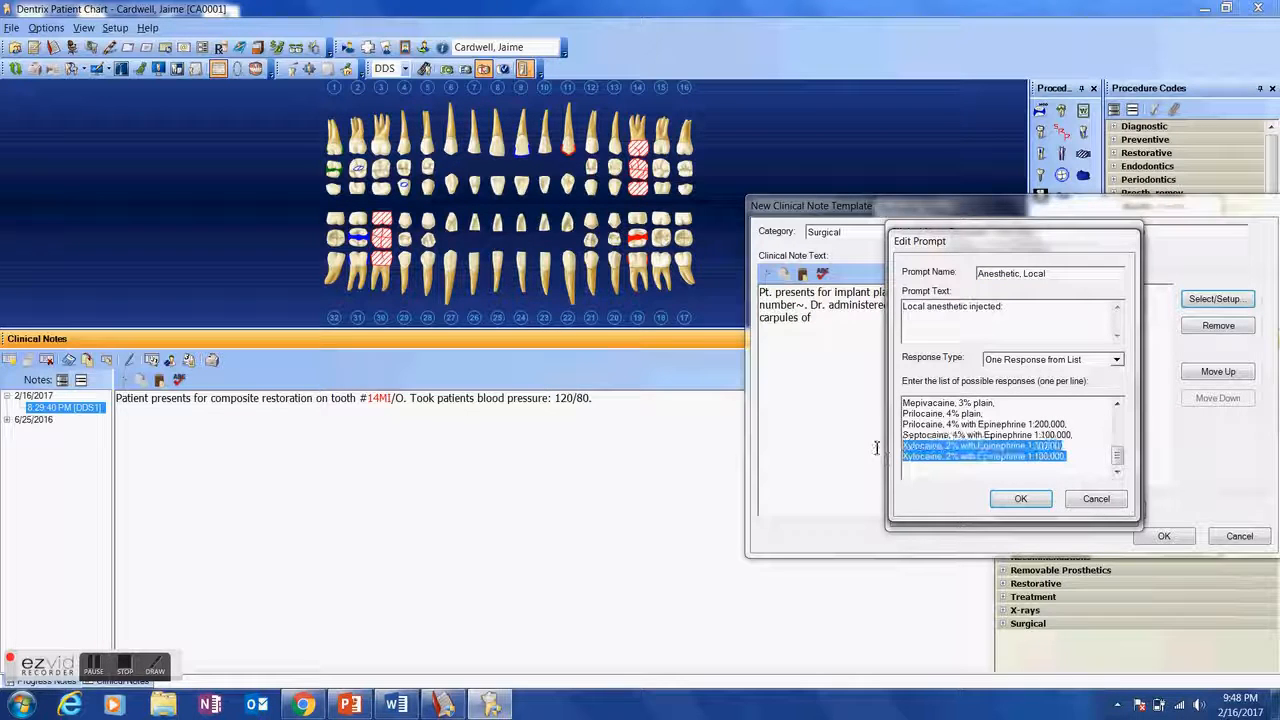
key("Delete")
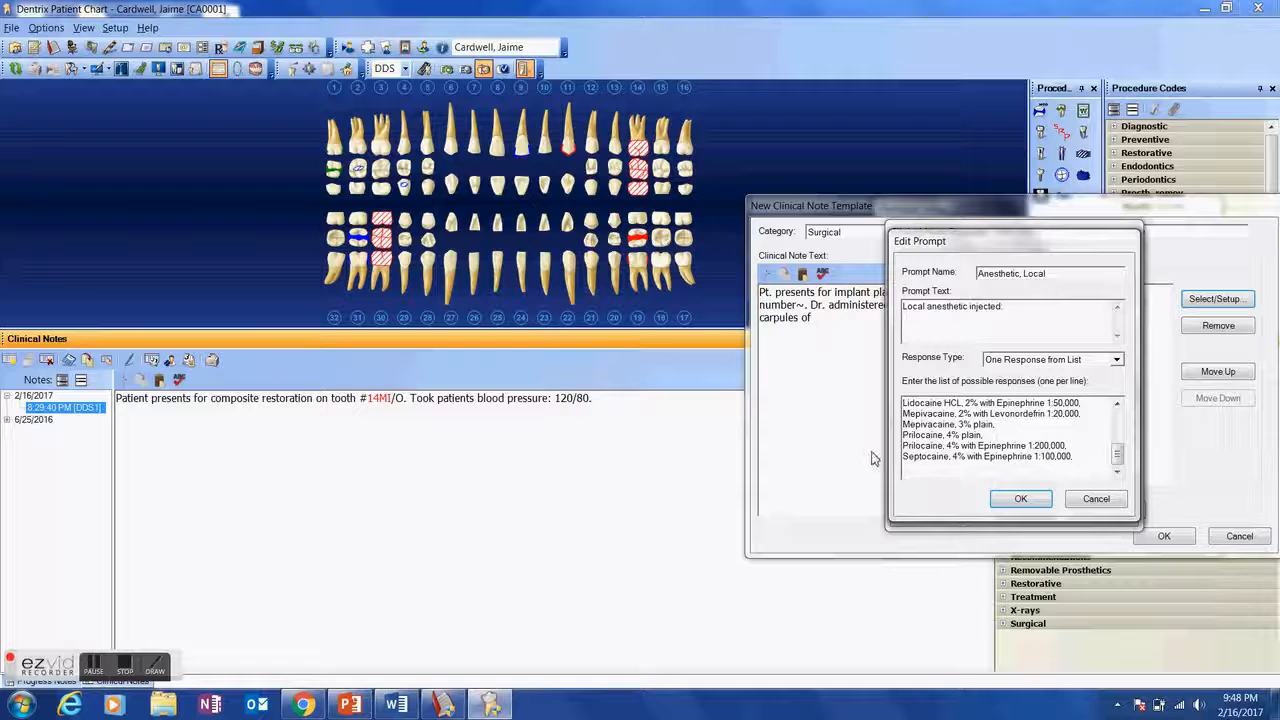
- Remove the "Articaine, 4% with Epinephrine 1:200,000" entry from the prompt's response list
scroll(1009, 426, "up", 4)
scroll(1009, 430, "up", 3)
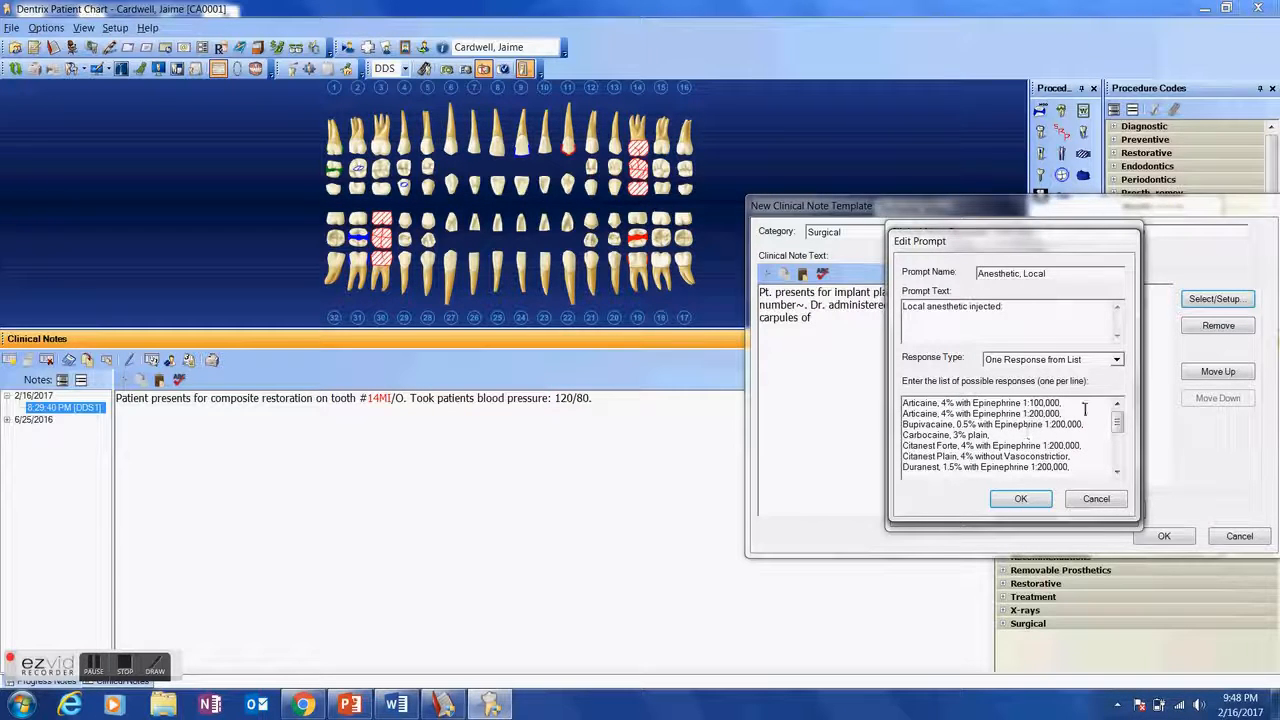
left_click_drag(872, 421, 865, 415)
key("BackSpace")
key("BackSpace")
- Remove the Duranest 1.5% entry from the response list and save the prompt, accepting the change for all templates
scroll(1012, 450, "down", 3)
scroll(1012, 455, "up", 3)
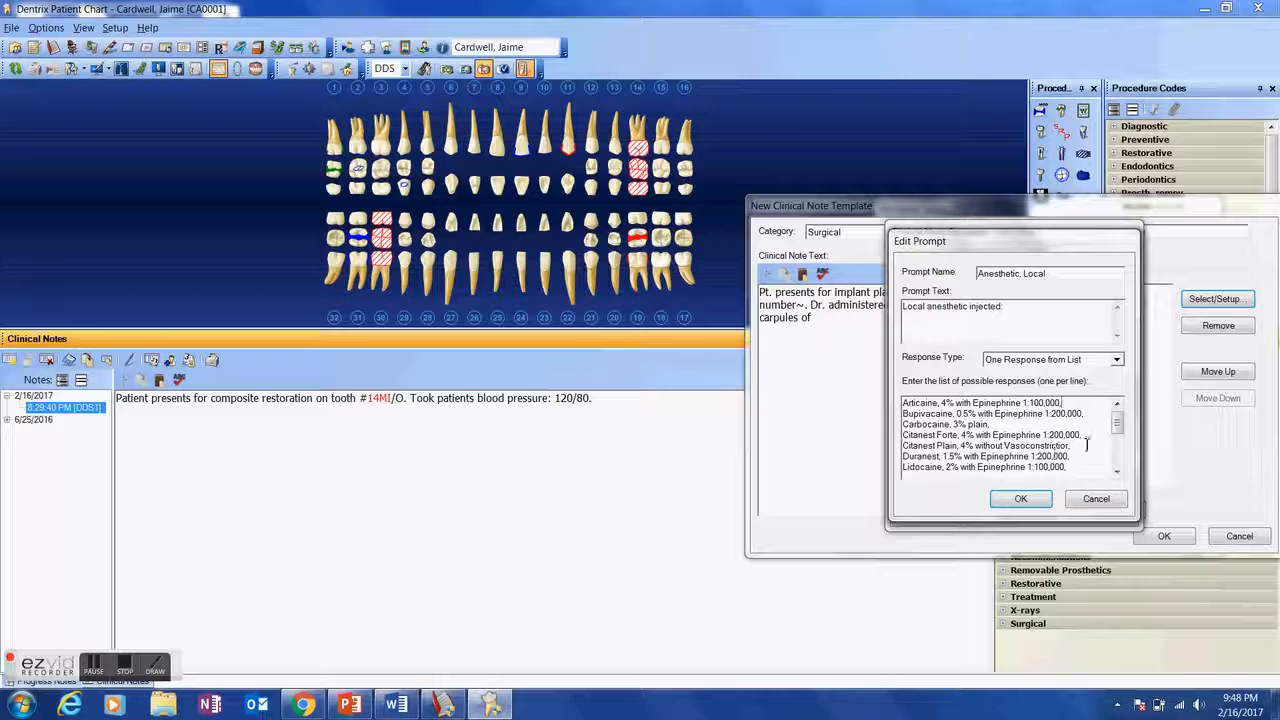
left_click_drag(1060, 456, 870, 460)
key("BackSpace")
key("BackSpace")
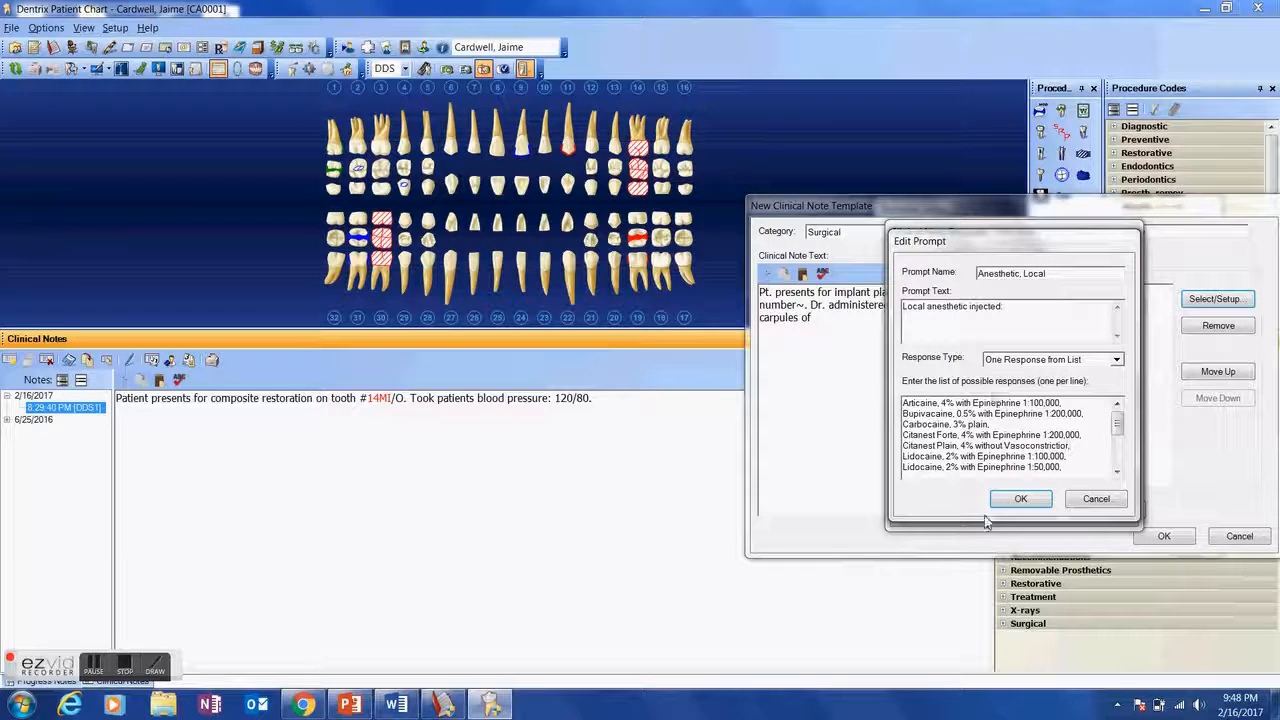
left_click(1020, 498)
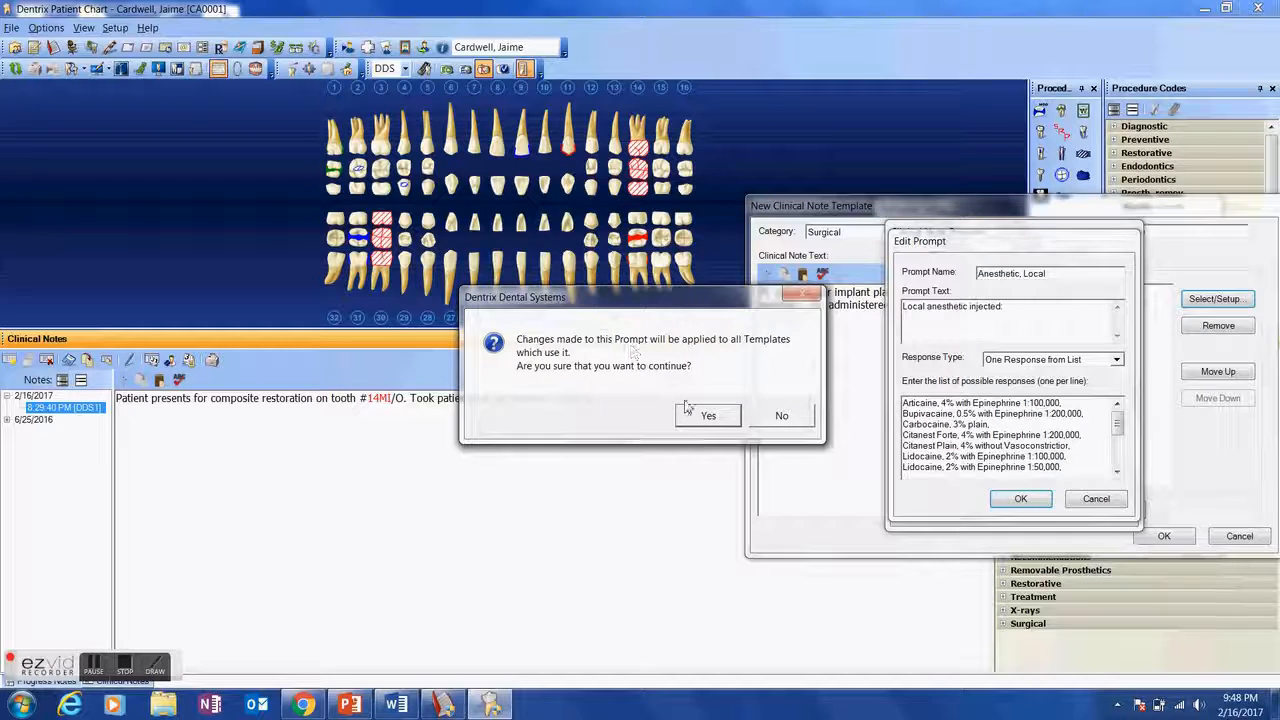
left_click(683, 421)
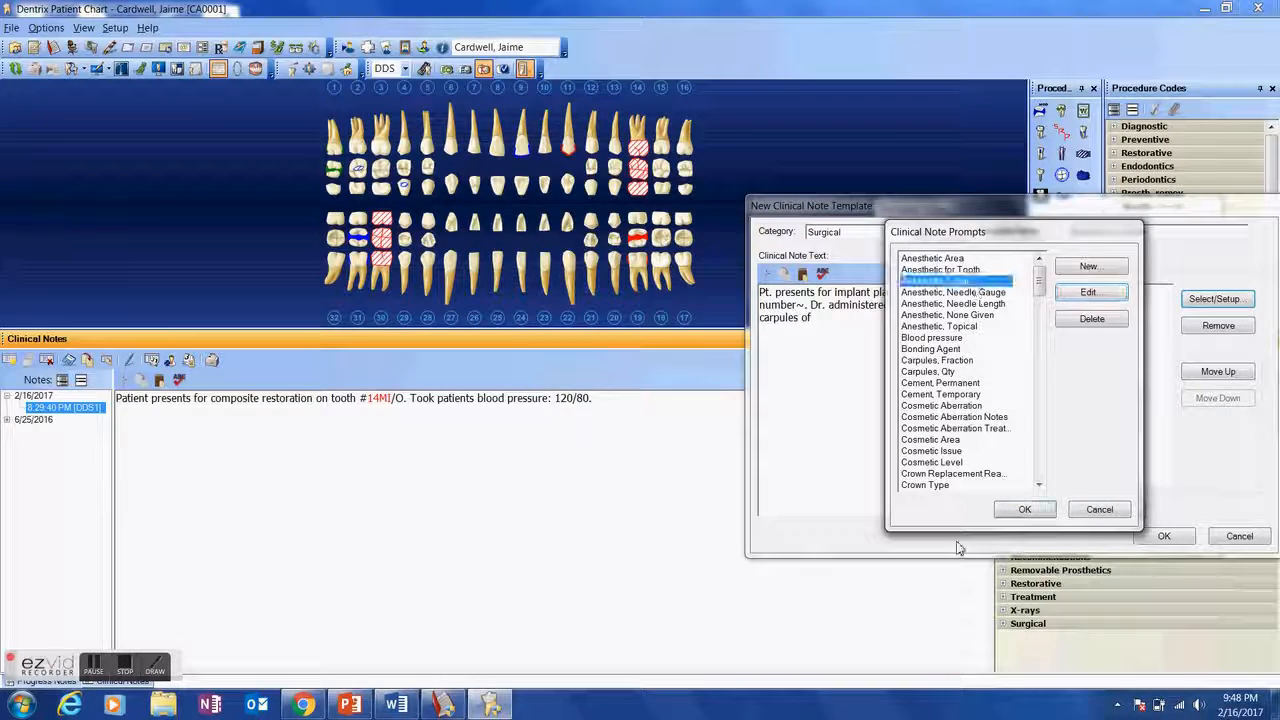
- Add the Anesthetic, Local prompt to the template and insert it in the note text after "carpules of"
left_click(1020, 510)
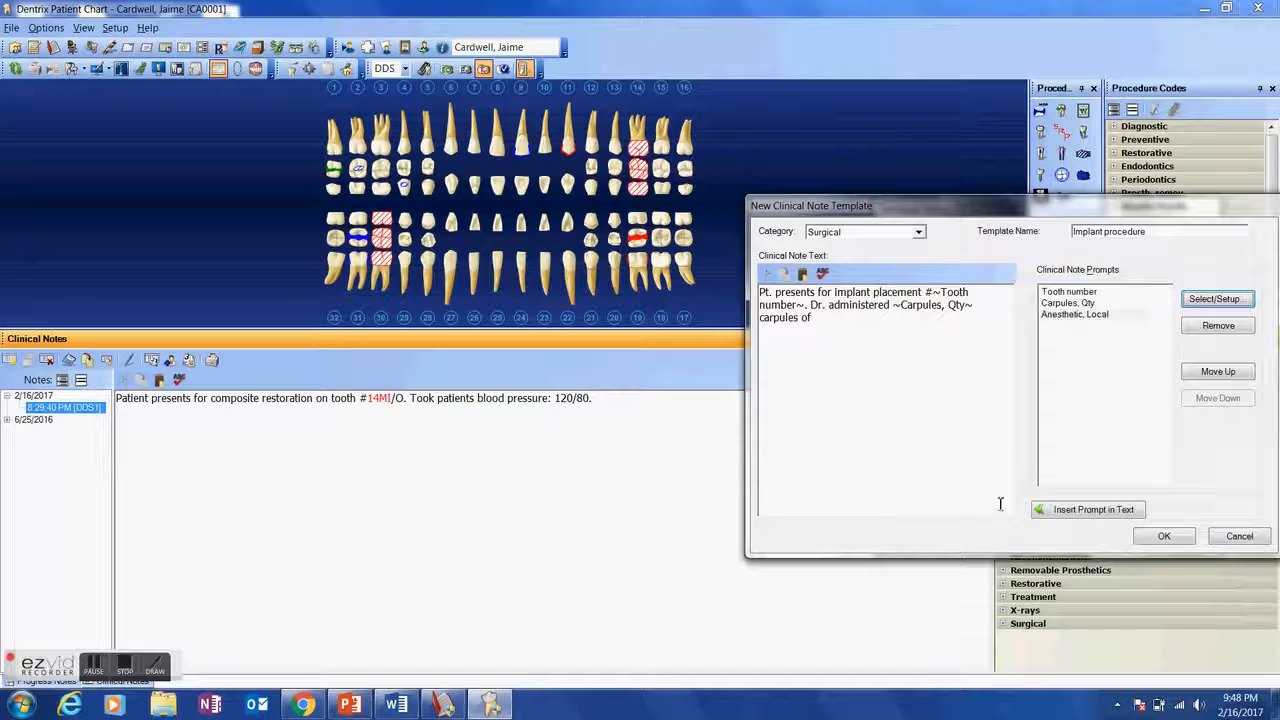
left_click(1070, 314)
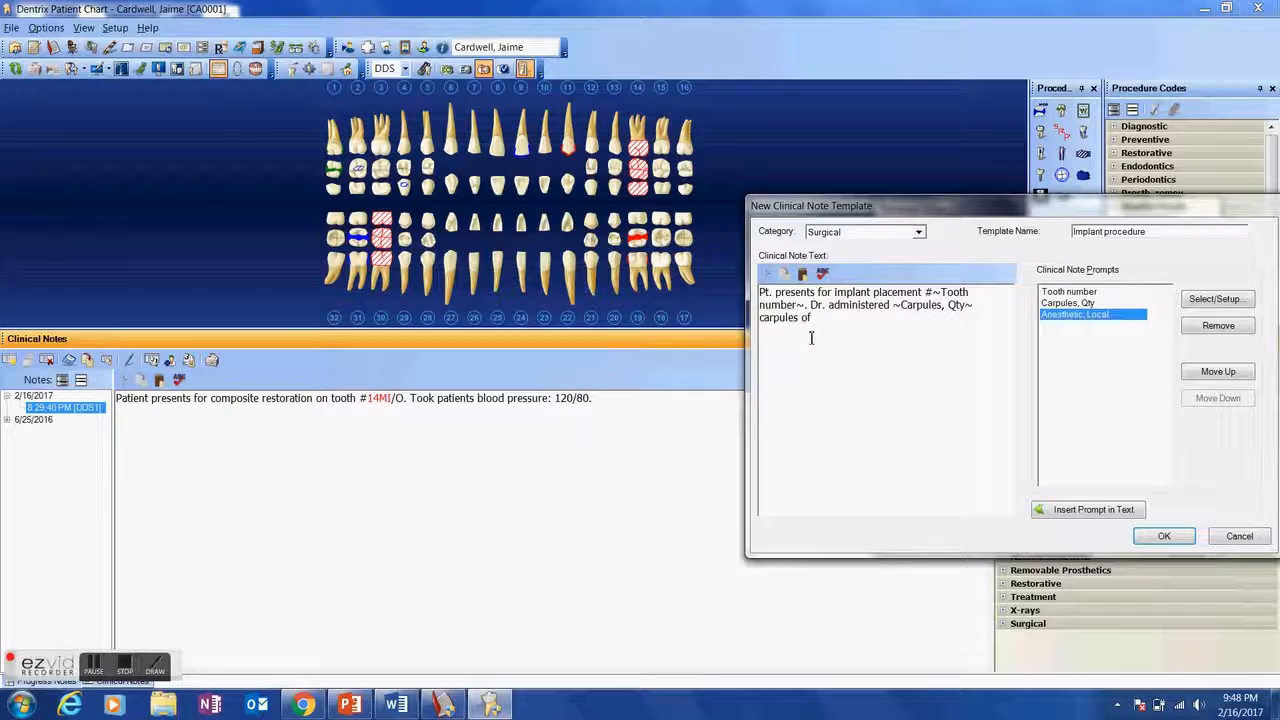
left_click(1090, 512)
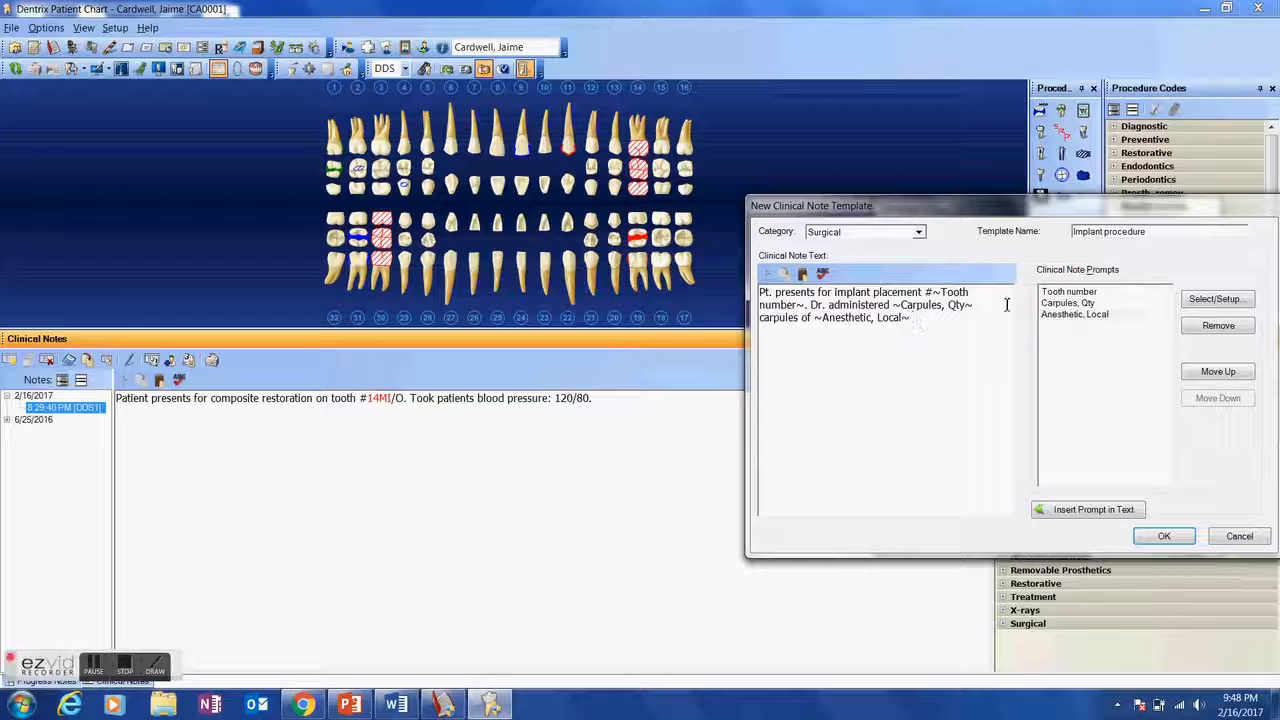
- Edit the Anesthetic Area prompt, adding PSA, MSA and ASA as separate responses after lingual
left_click(1200, 302)
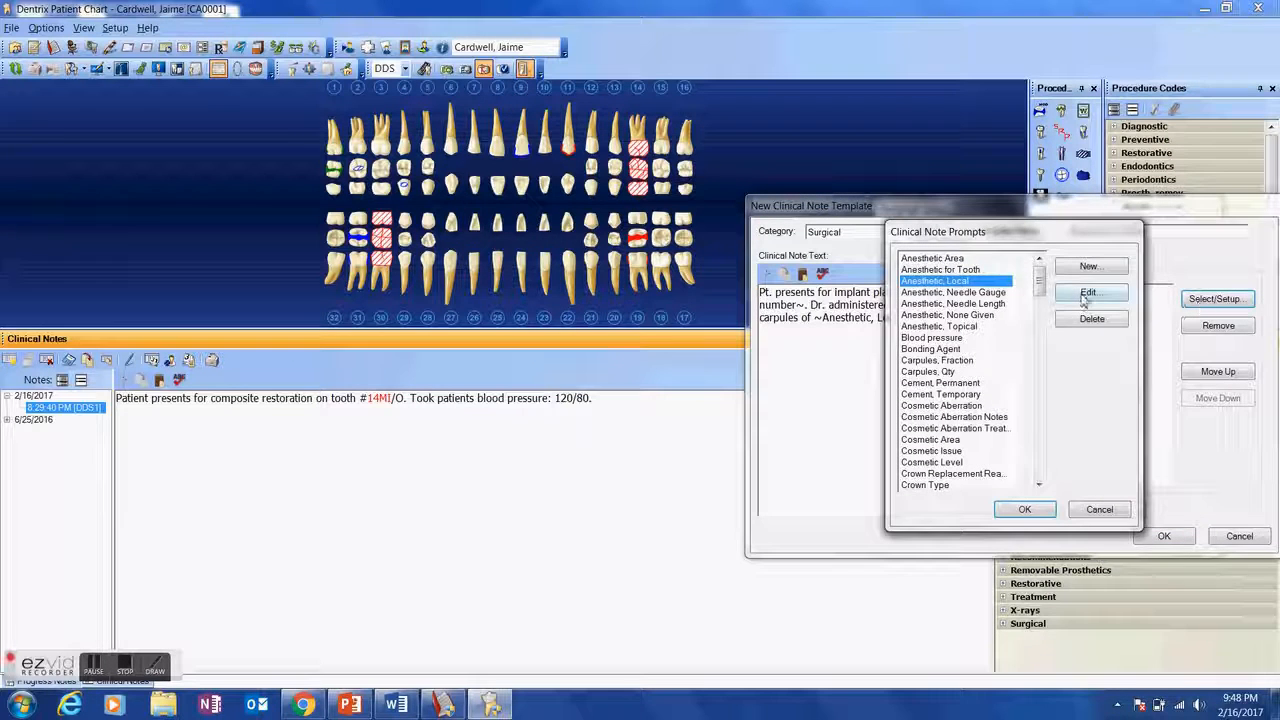
left_click(968, 259)
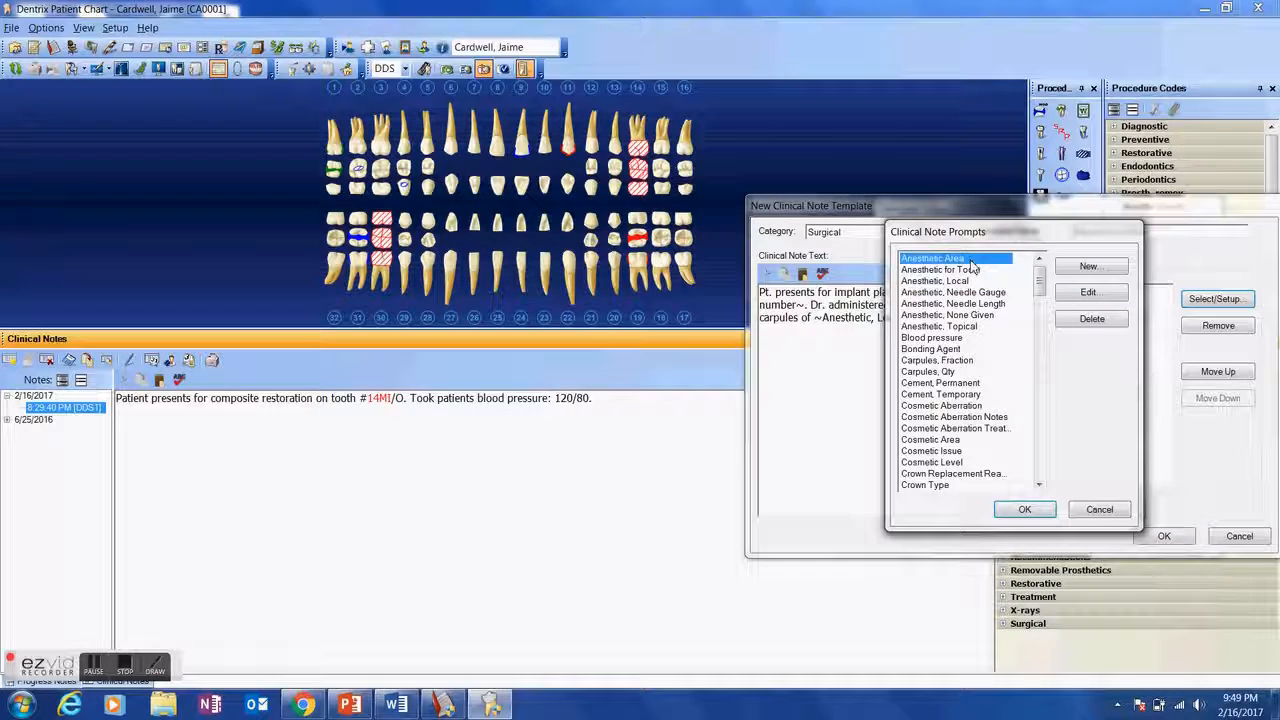
left_click(1088, 292)
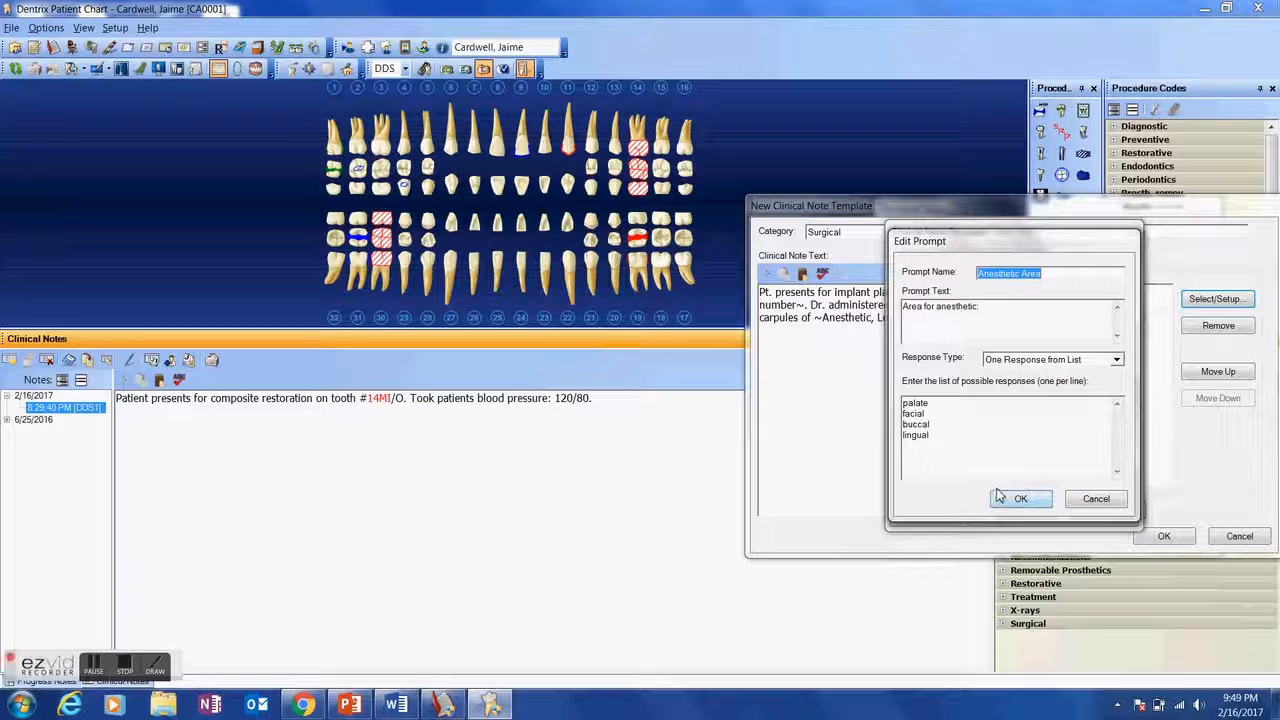
left_click(980, 438)
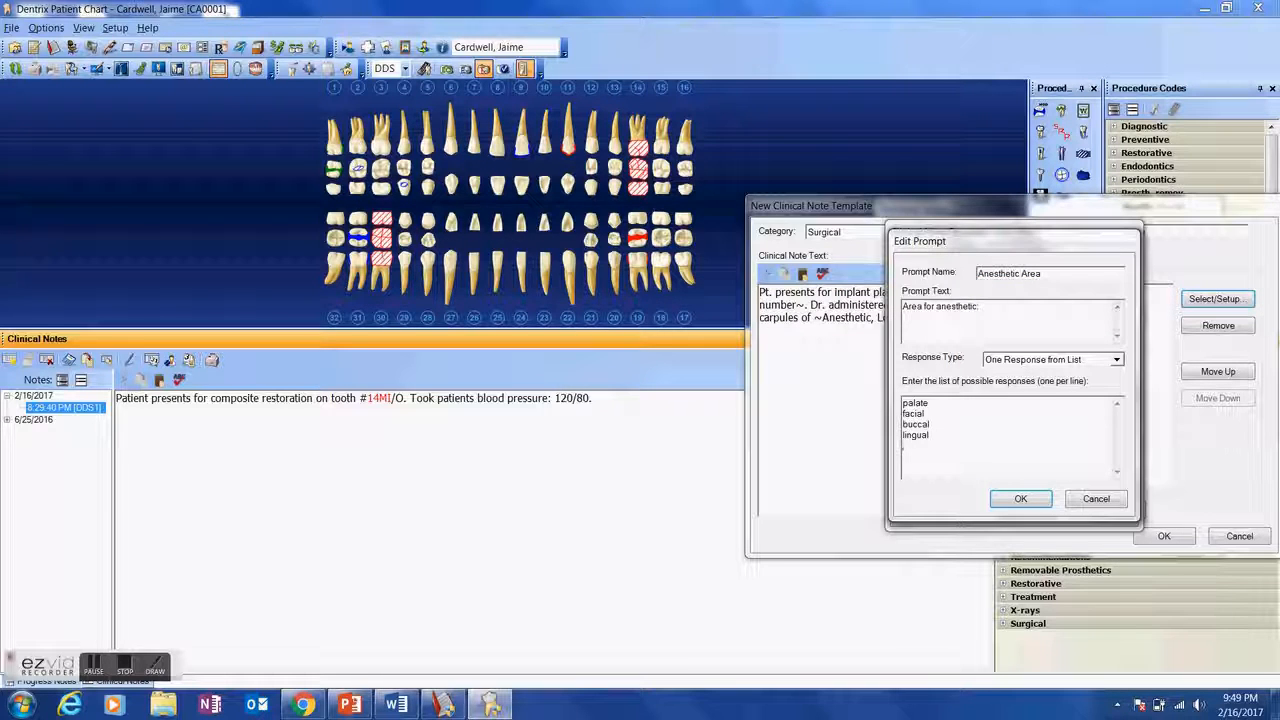
key("Return")
type("P)SA")
key("Return")
type("MSA")
key("Return")
type("ASA")
key("Return")
- Add "Mandibular block" and "Mental block" to the Anesthetic Area responses and save the prompt
type("Mand")
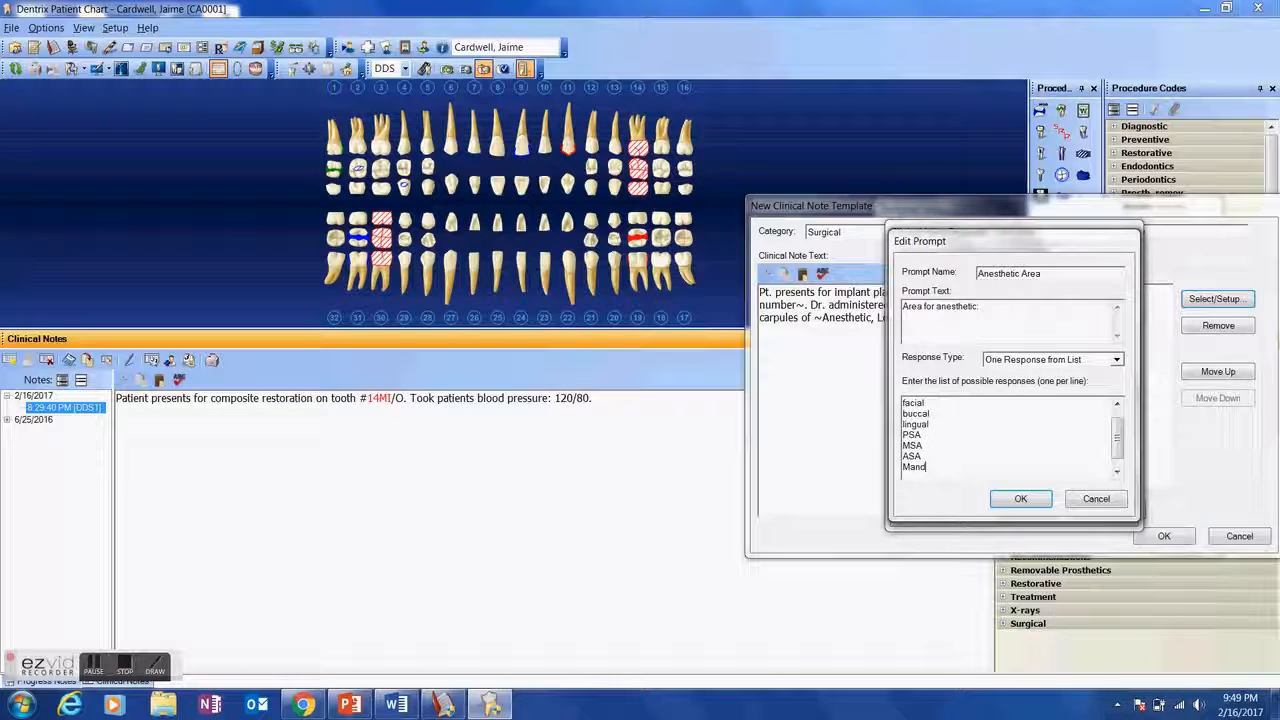
type("ibula")
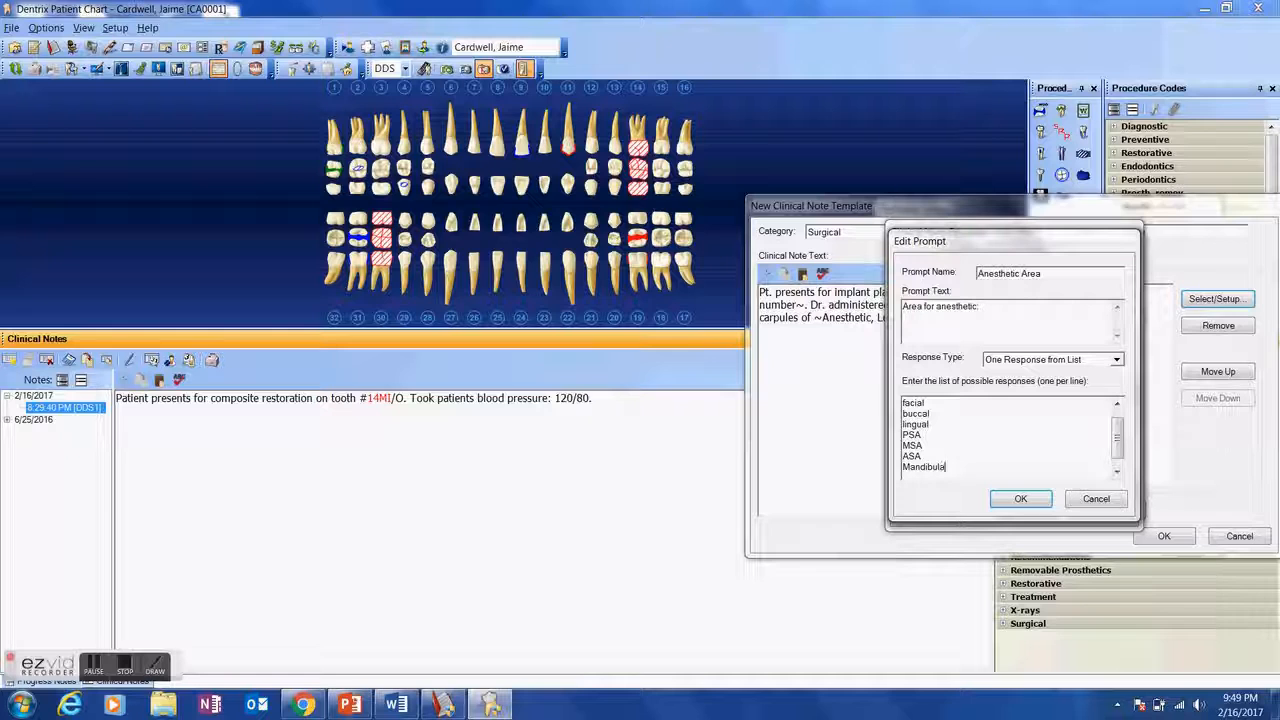
type("r block")
key("Return")
type("Mental block")
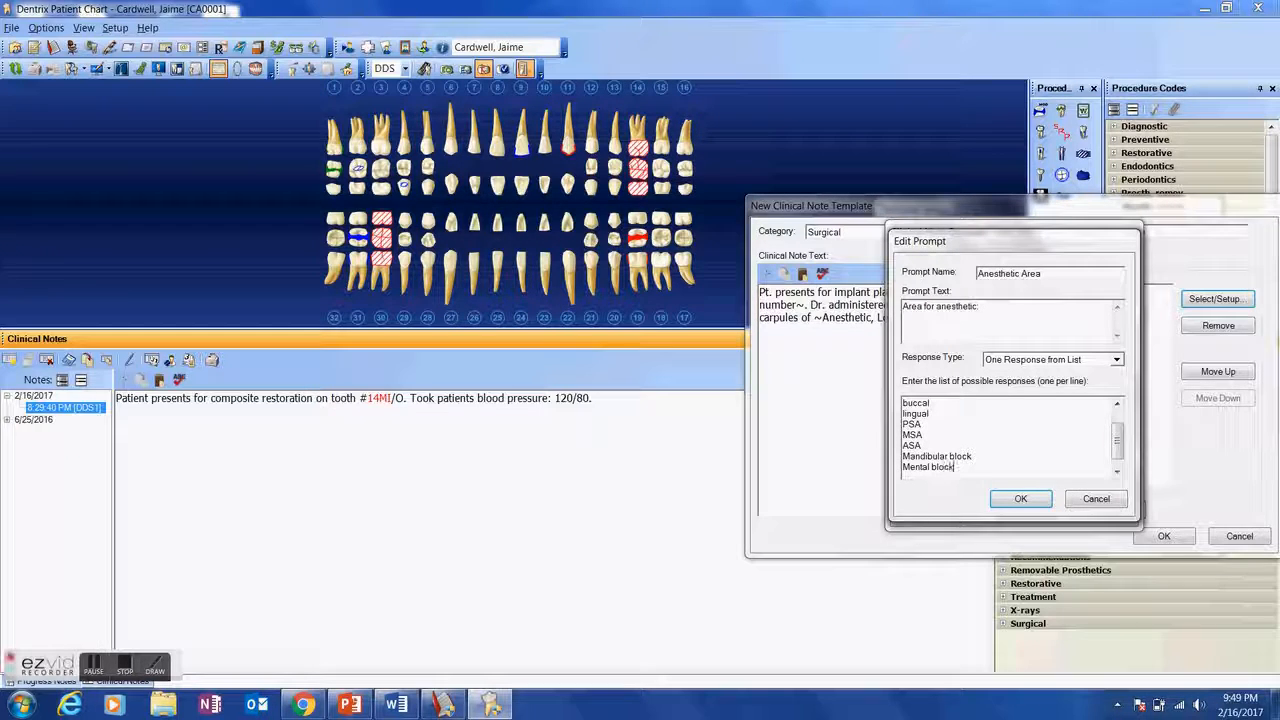
key("Return")
key("BackSpace")
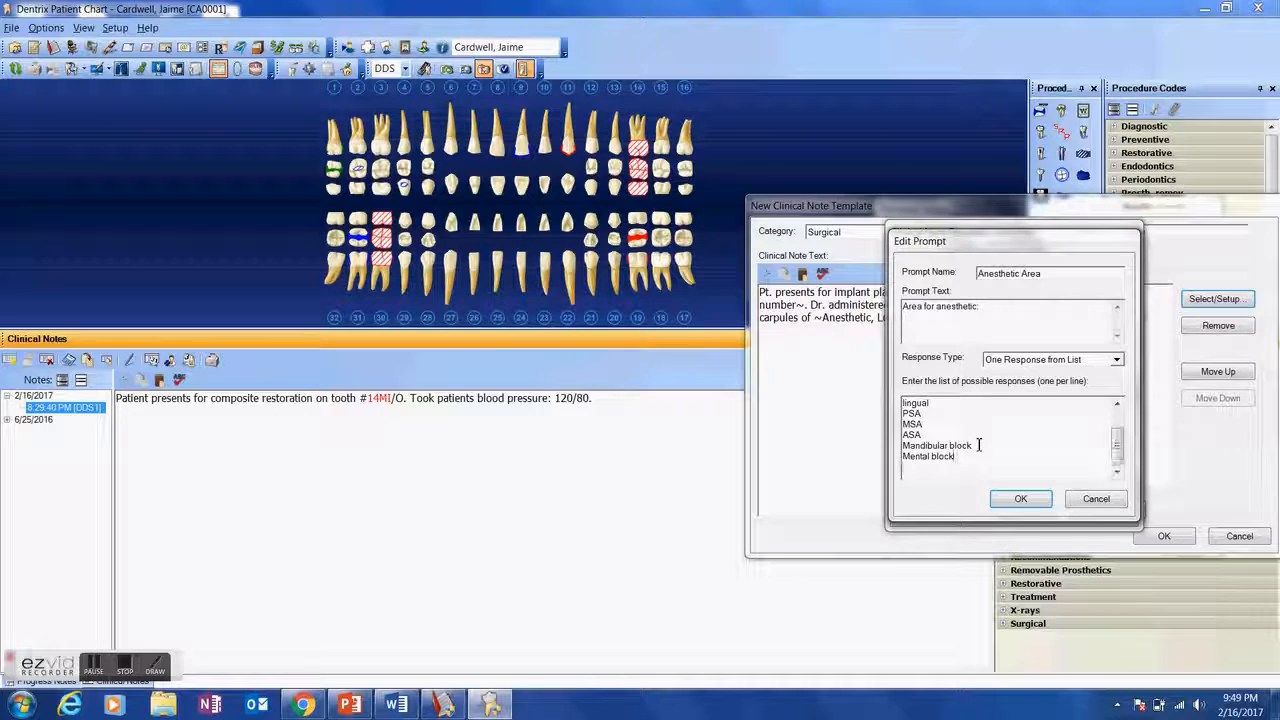
left_click(1006, 505)
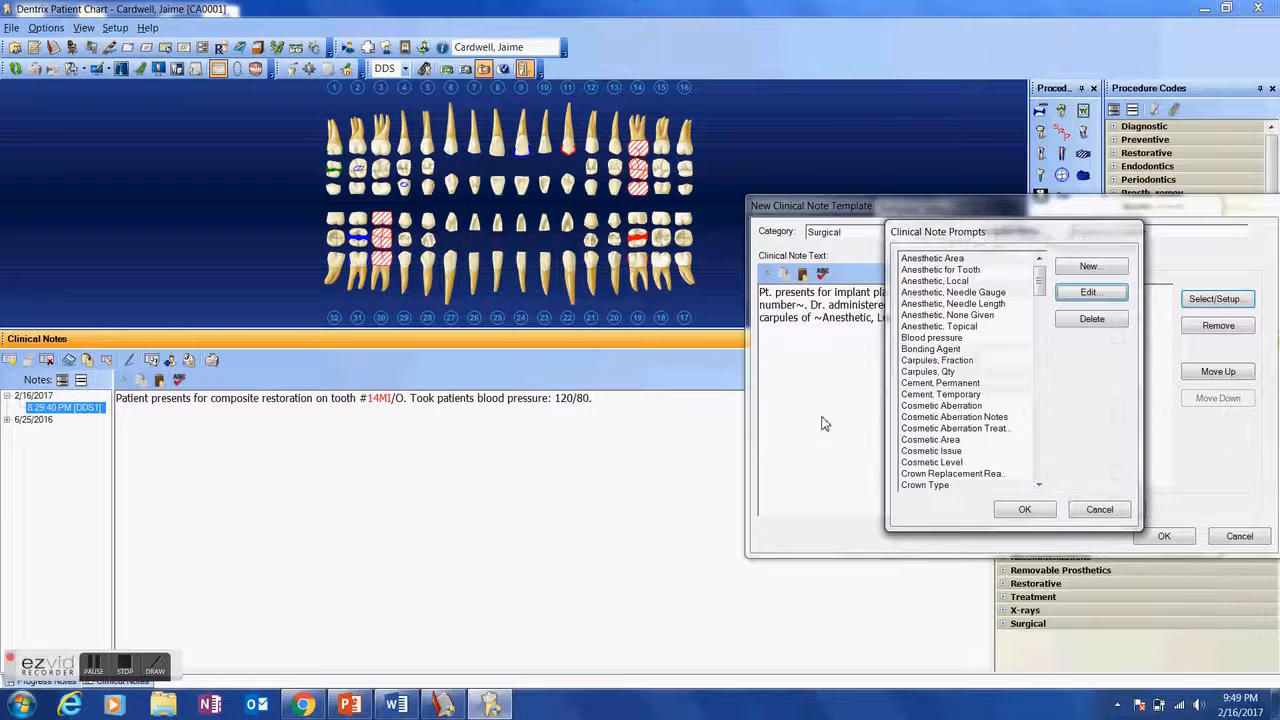
- Add the Anesthetic Area prompt to the template and insert it in the note text after the Anesthetic, Local prompt
left_click(950, 259)
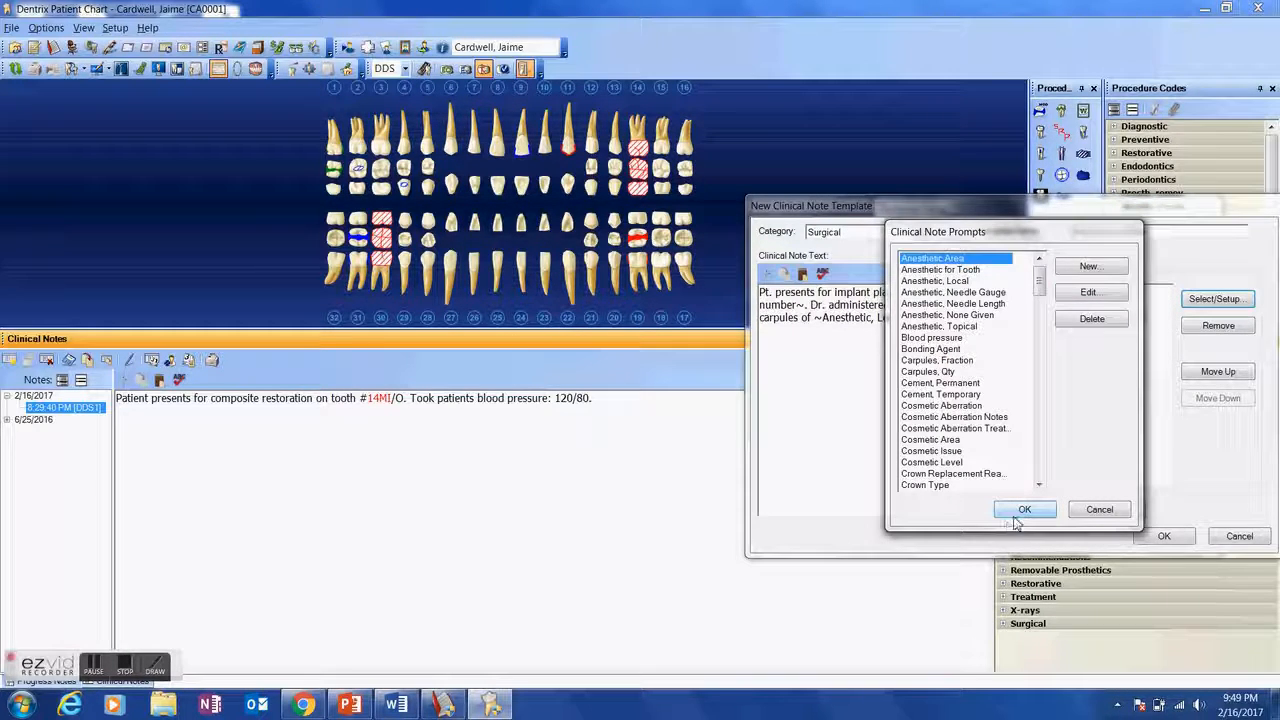
left_click(1016, 512)
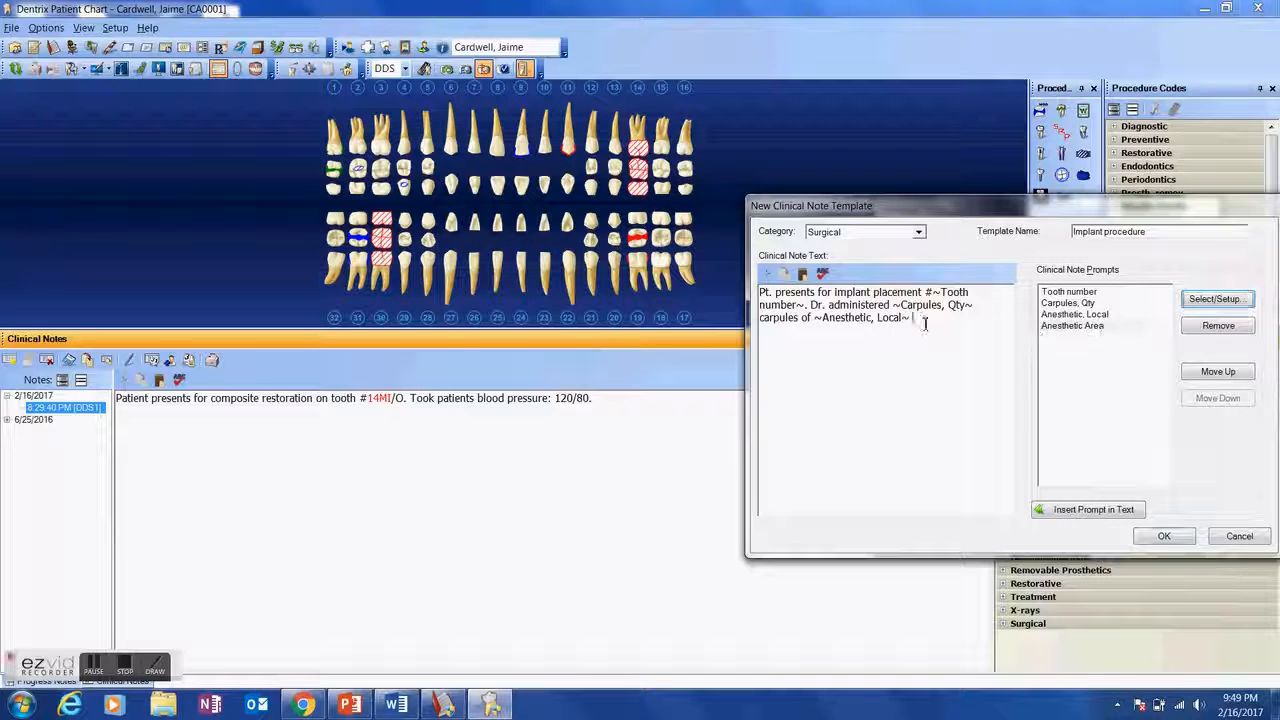
left_click(1055, 326)
left_click(1080, 520)
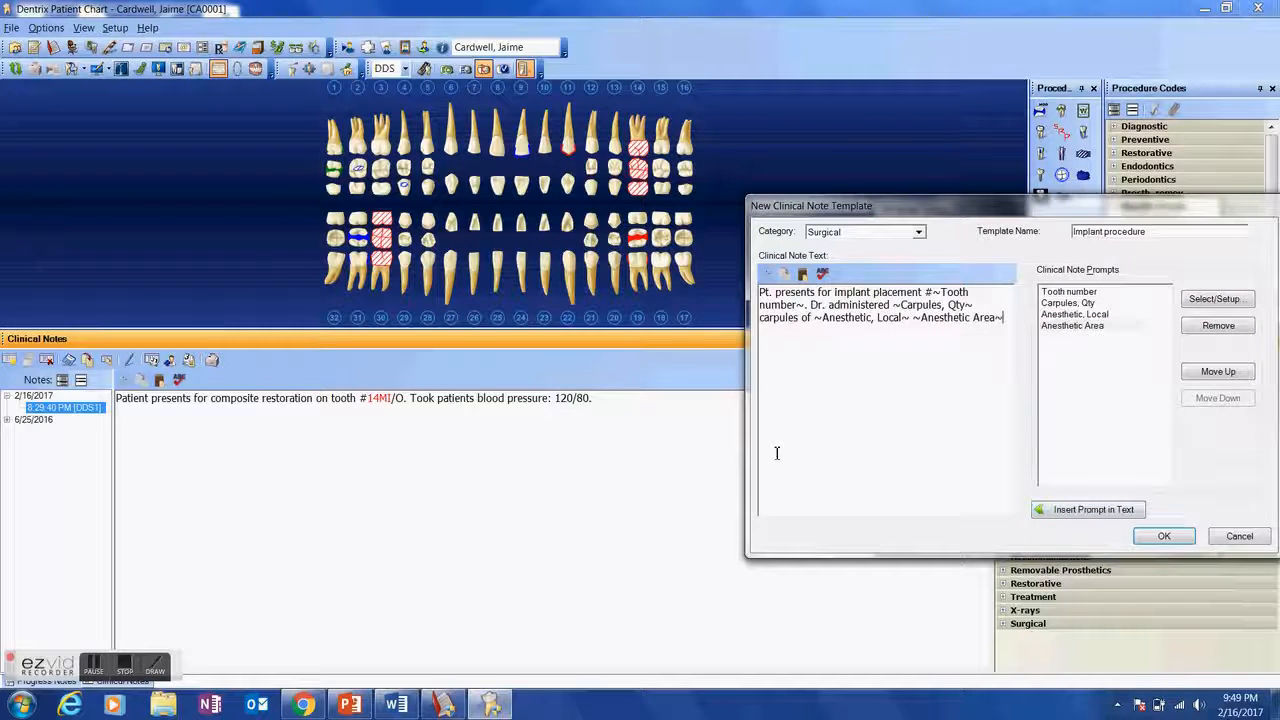
- End the note text with a period, then save the Implant procedure template and close the template setup
type(".")
left_click(1173, 539)
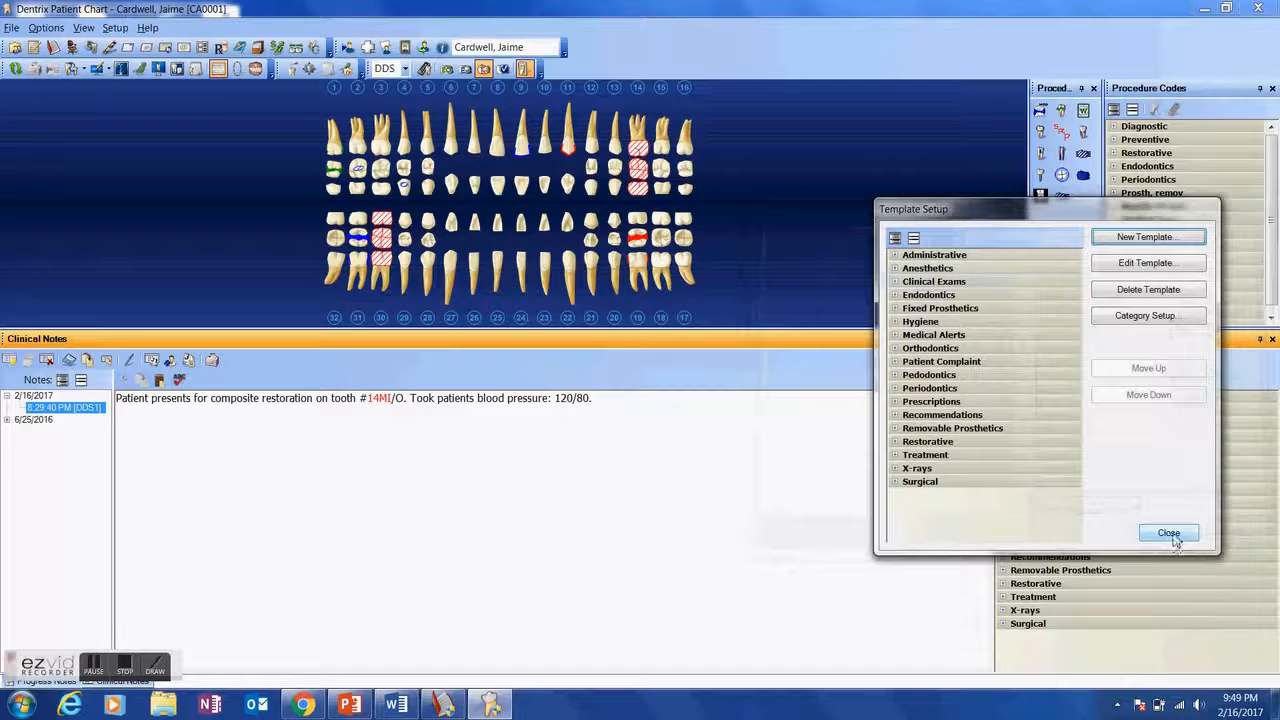
left_click(1170, 535)
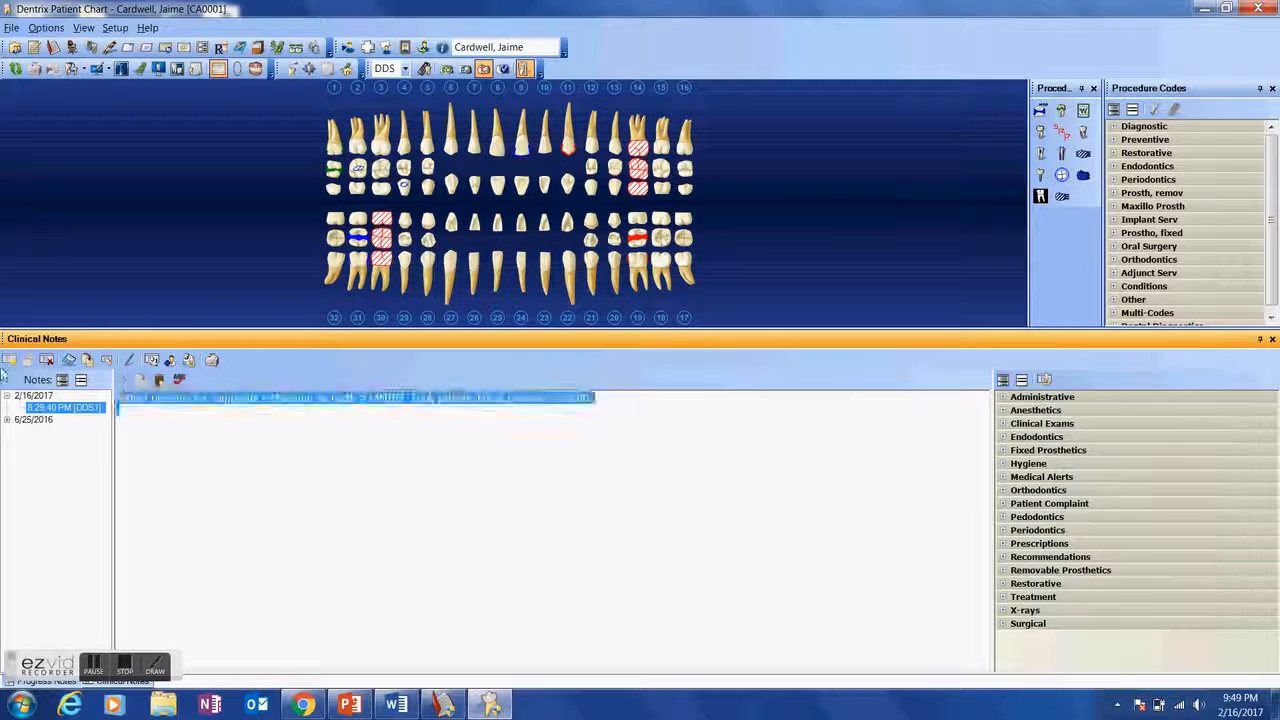
- Clear the existing clinical note text and apply the Implant procedure template from the Surgical category
left_click(6, 364)
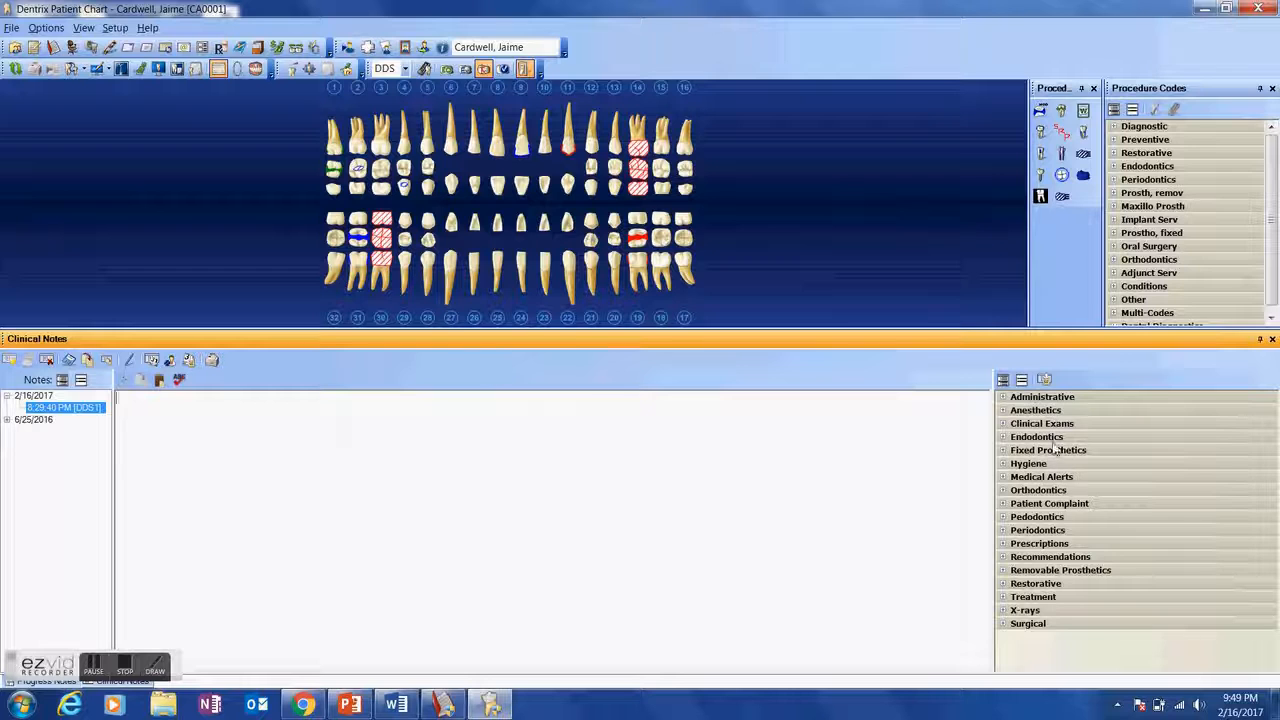
left_click(1025, 626)
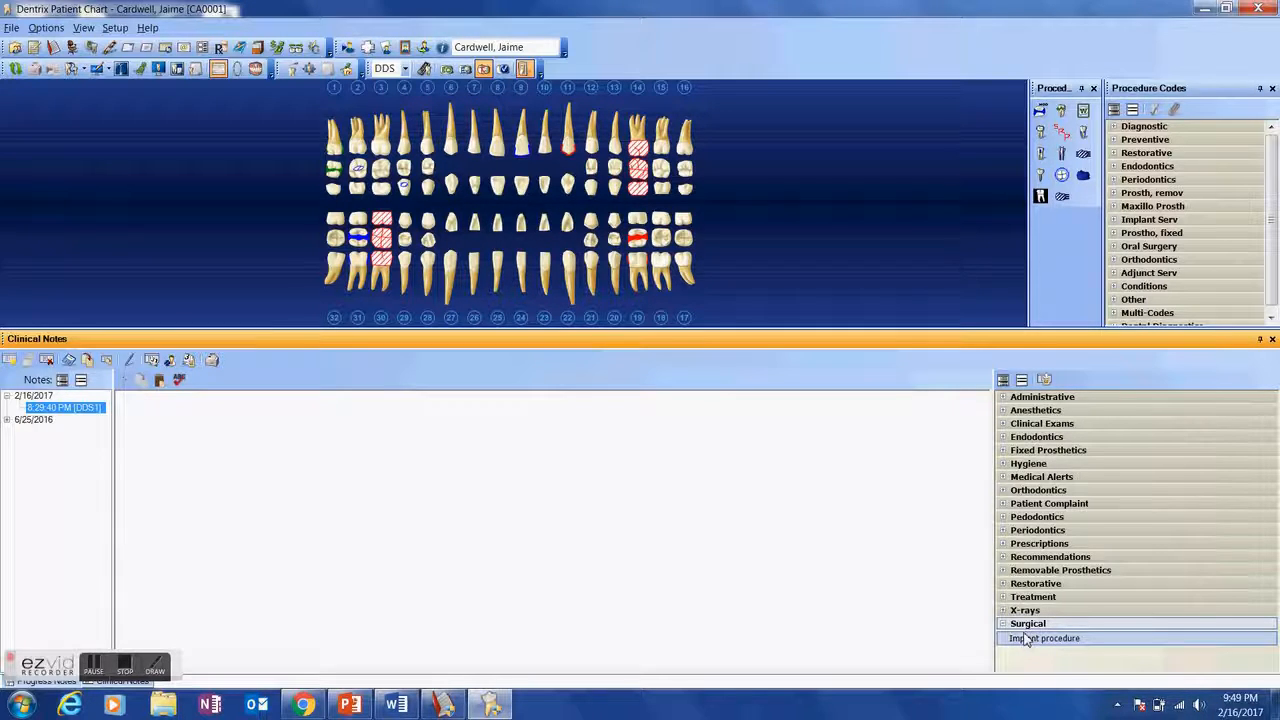
double_click(1026, 640)
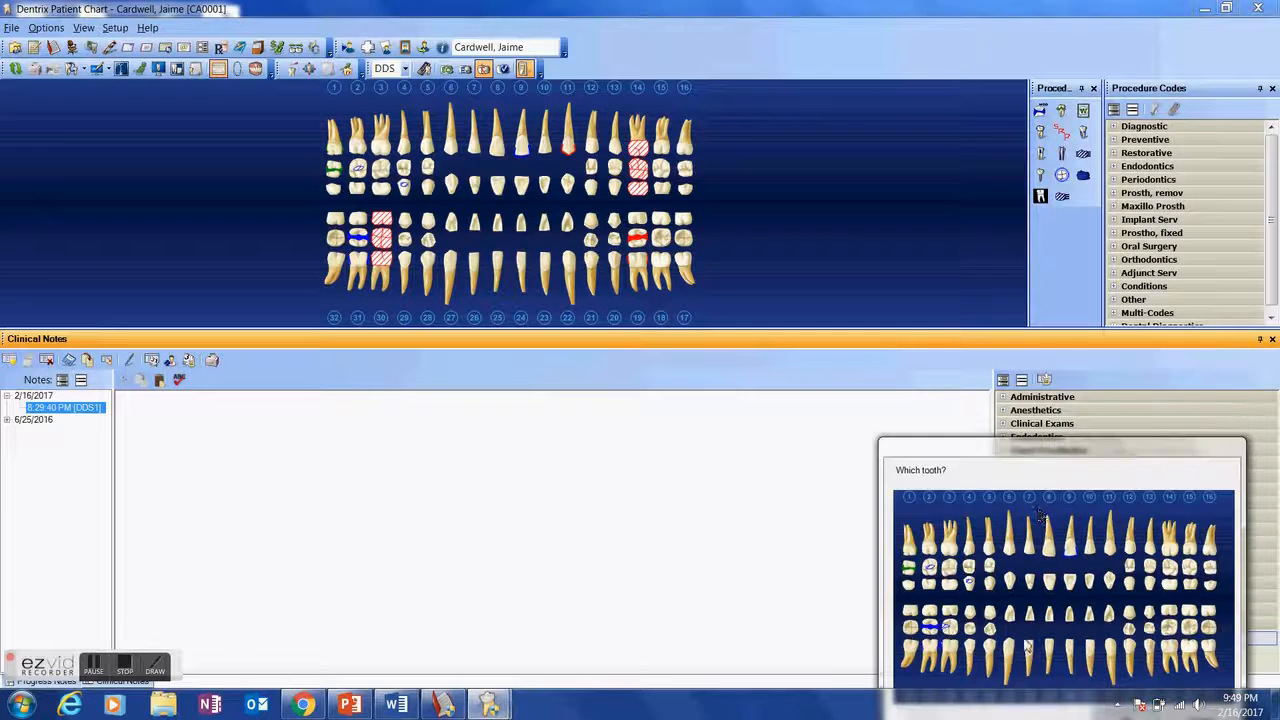
- Answer the tooth prompt by choosing tooth 4 on the chart
left_click_drag(1034, 462, 999, 337)
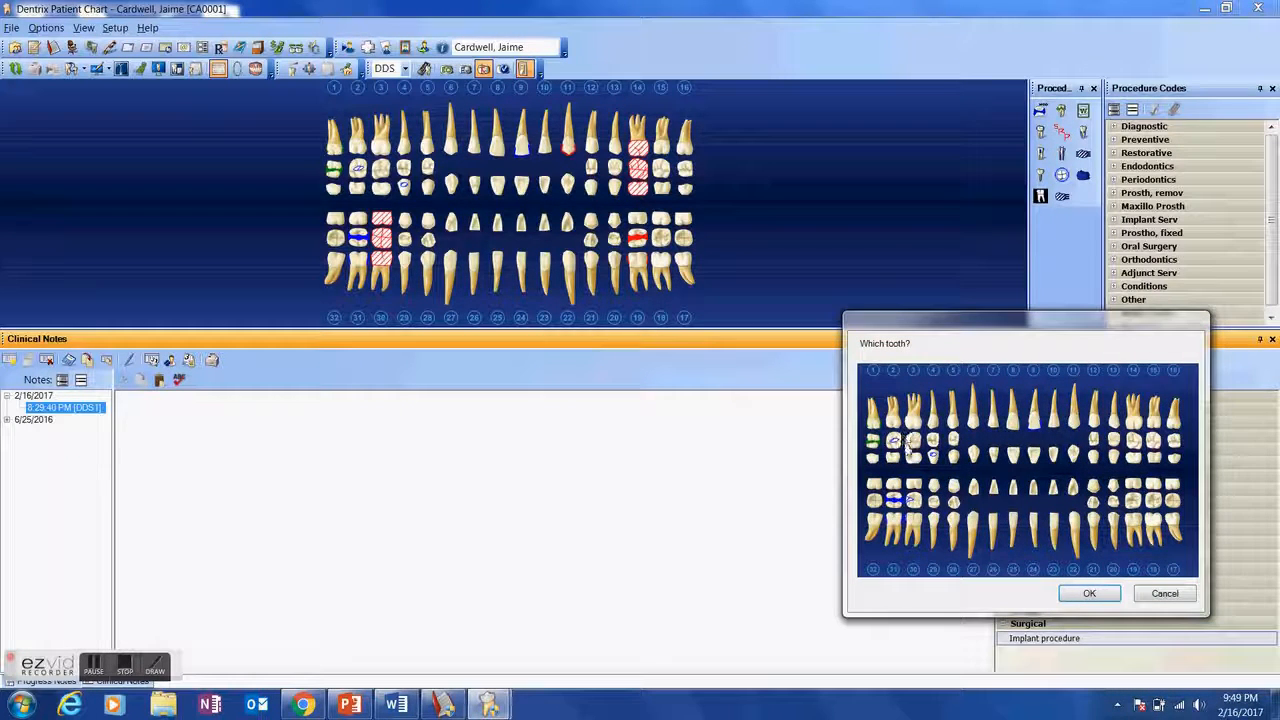
left_click(936, 426)
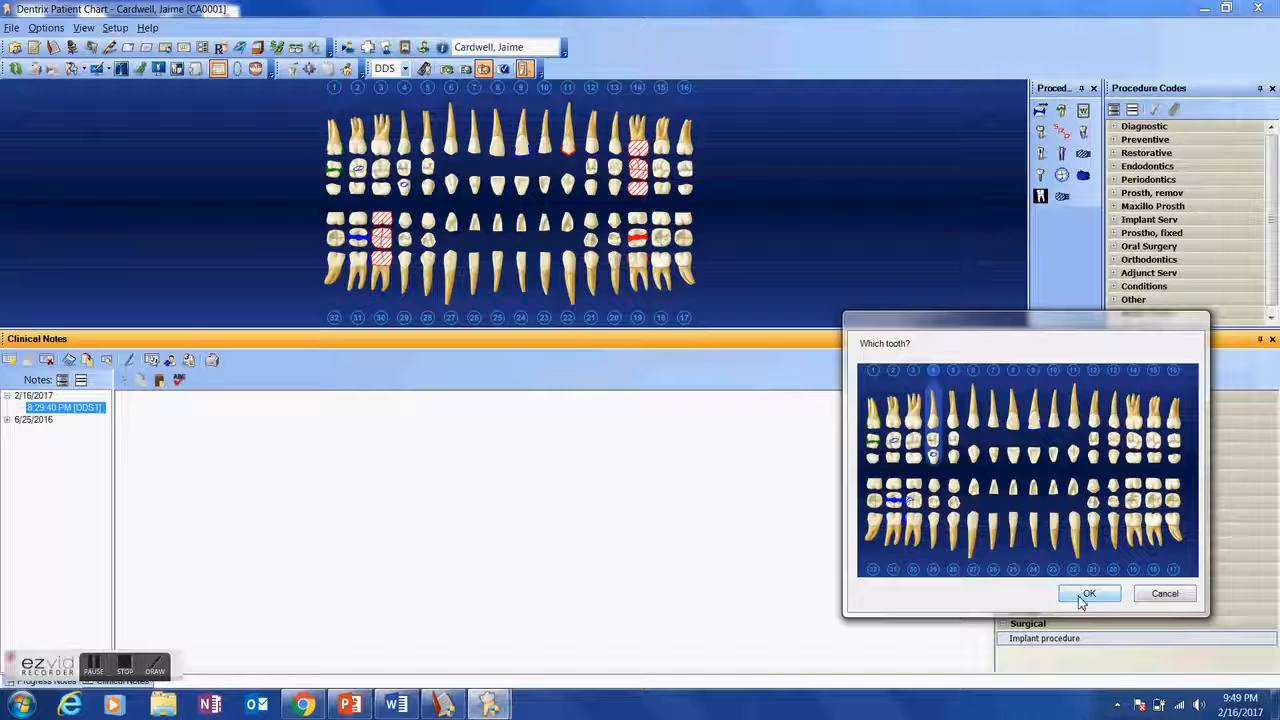
left_click(1084, 595)
- Choose a carpule quantity from the response list and accept it for the note
left_click_drag(1040, 490, 1026, 375)
left_click(1003, 459)
left_click(987, 595)
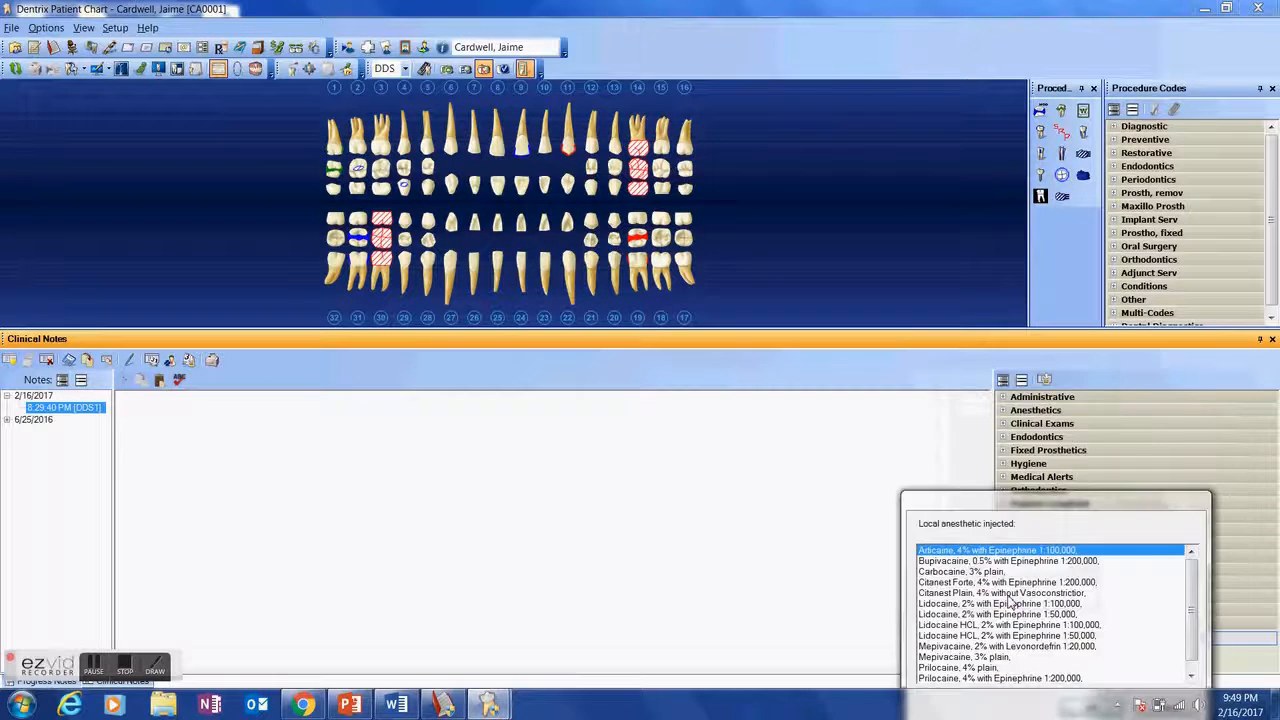
- Answer the local anesthetic prompt with Septocaine, 4% with Epinephrine 1:100,000
left_click_drag(1038, 510, 1018, 404)
scroll(990, 530, "down", 1)
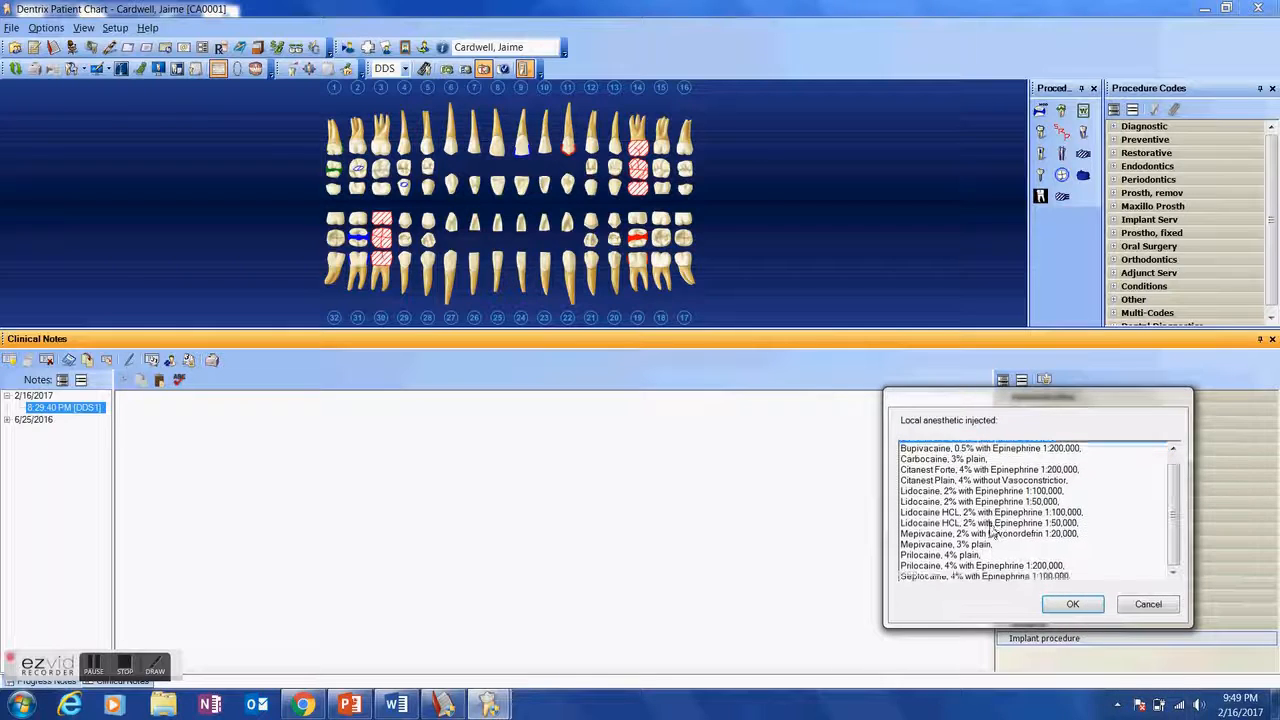
left_click(952, 577)
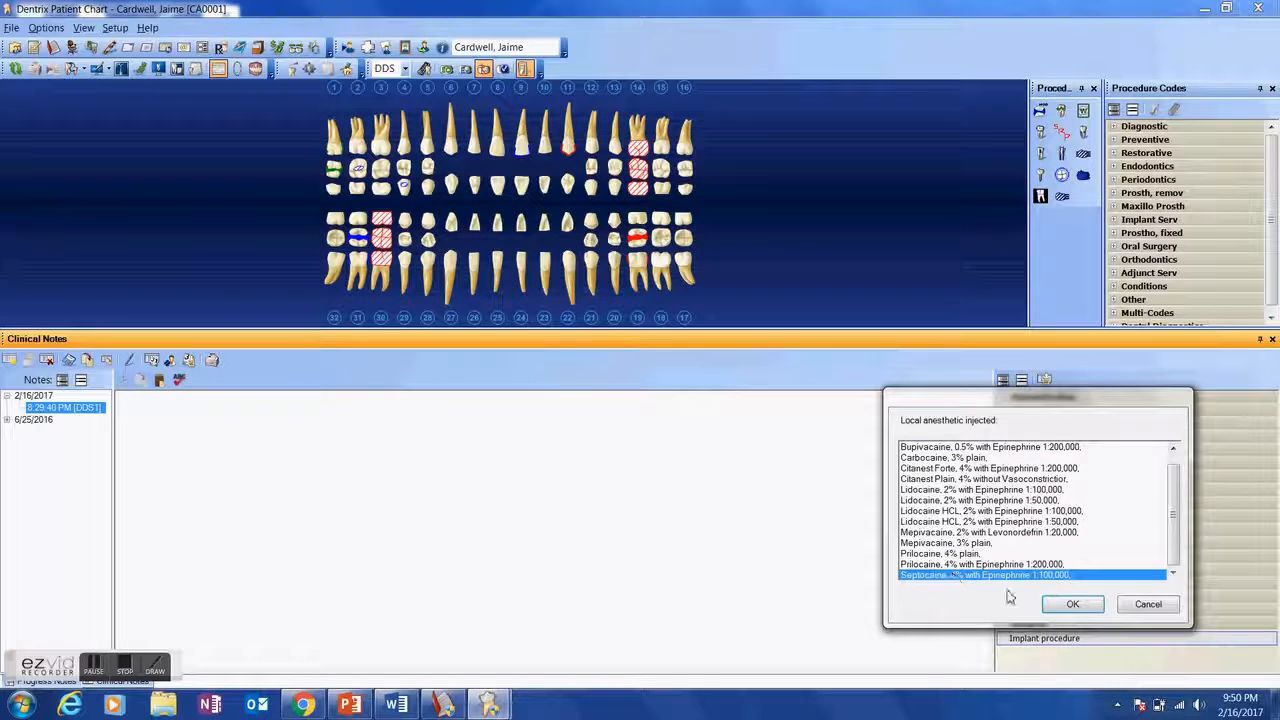
left_click(1064, 606)
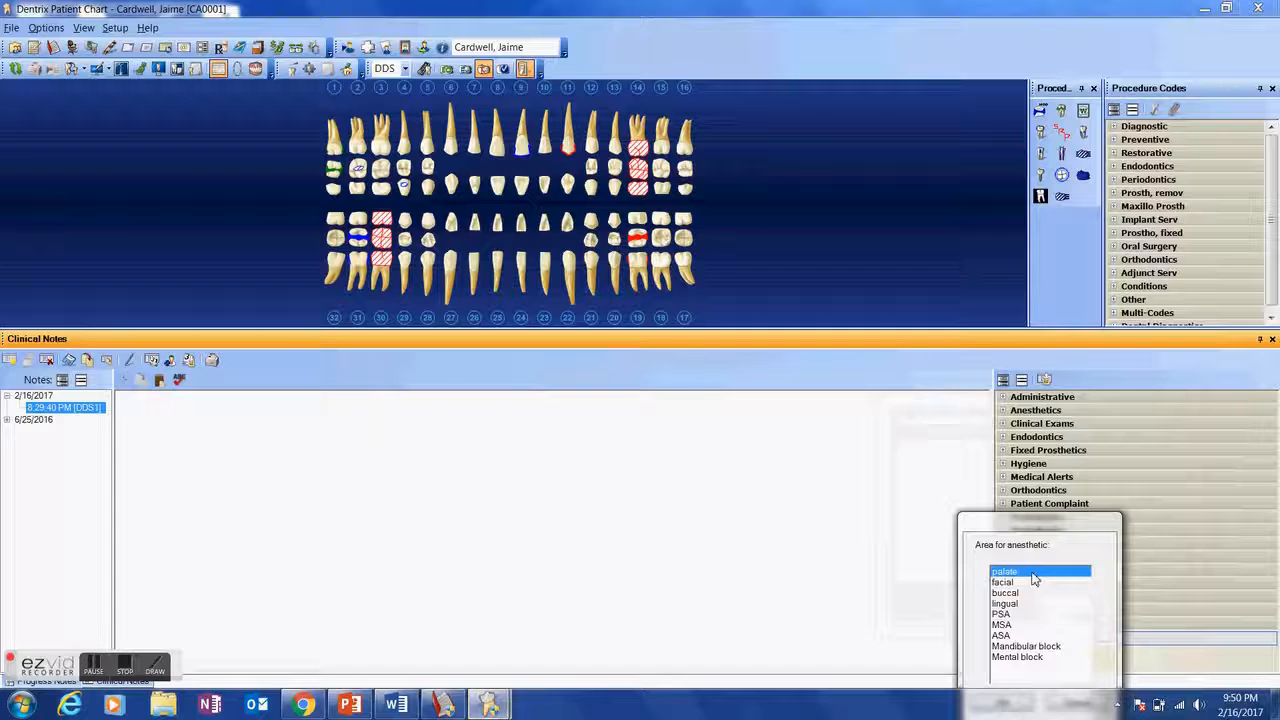
- Answer the anesthetic area prompt with MSA and accept it to complete the note
left_click_drag(1012, 540, 991, 428)
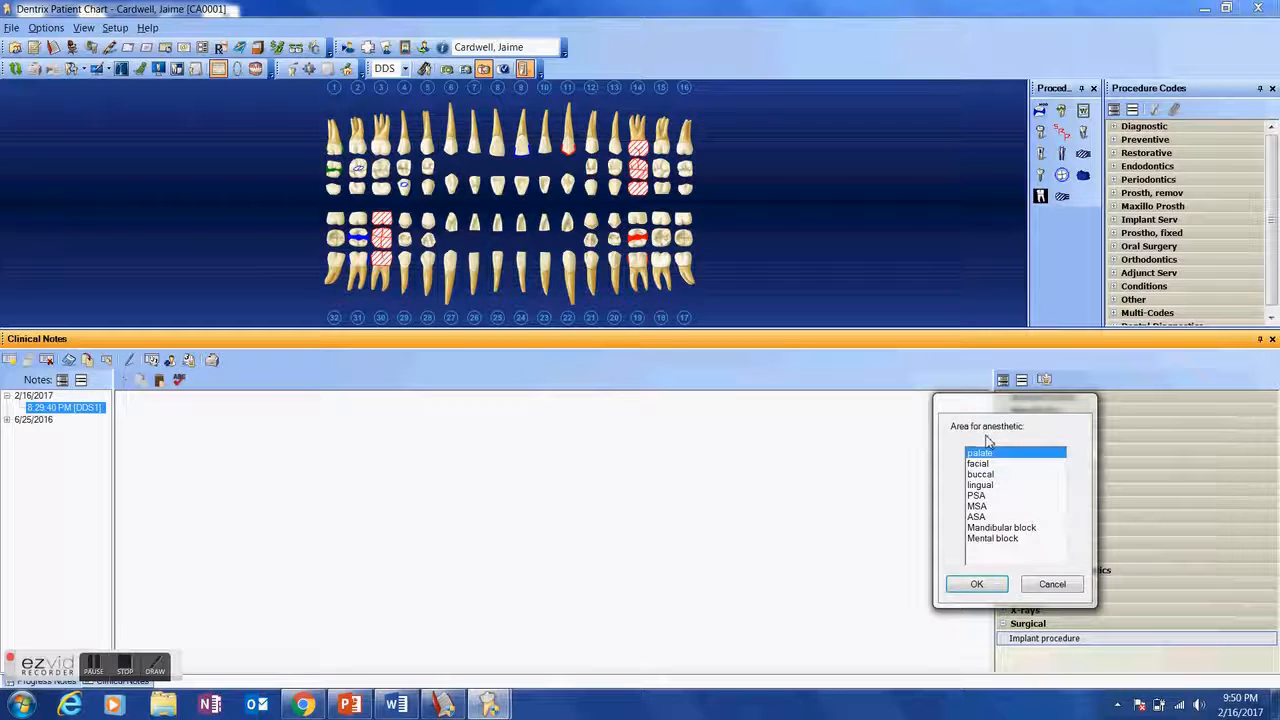
left_click(978, 507)
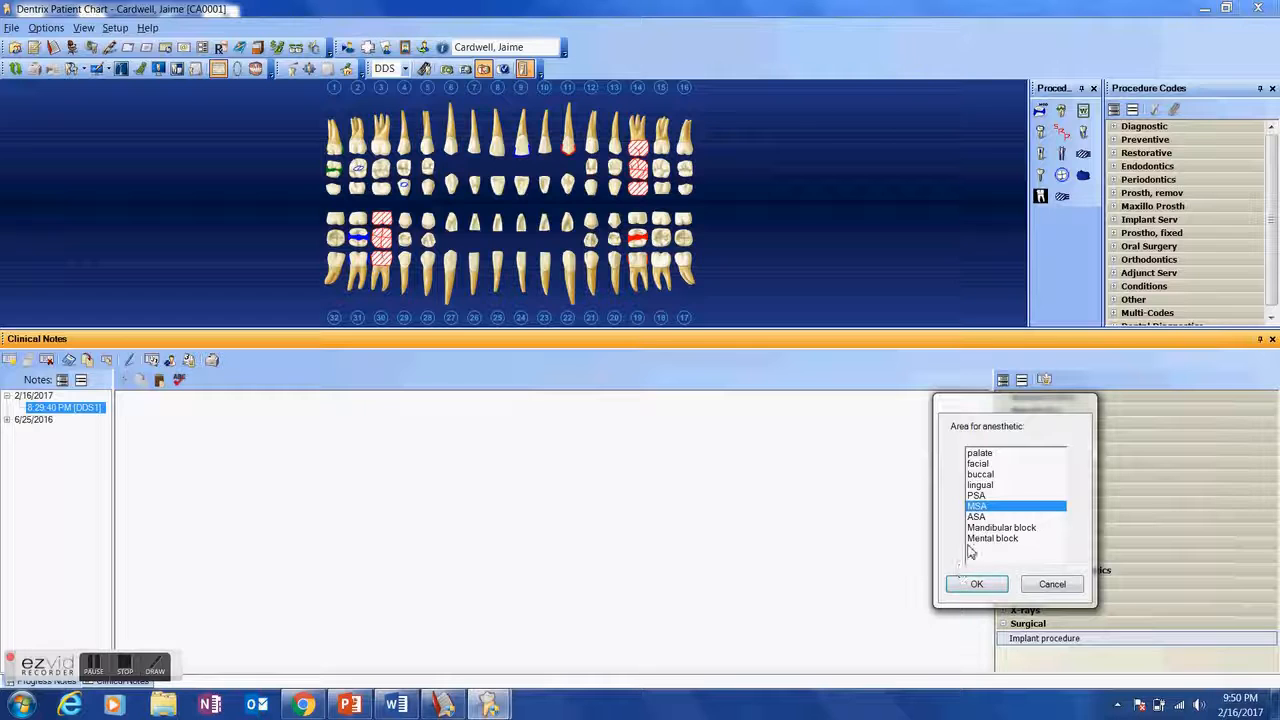
left_click(983, 476)
left_click(986, 508)
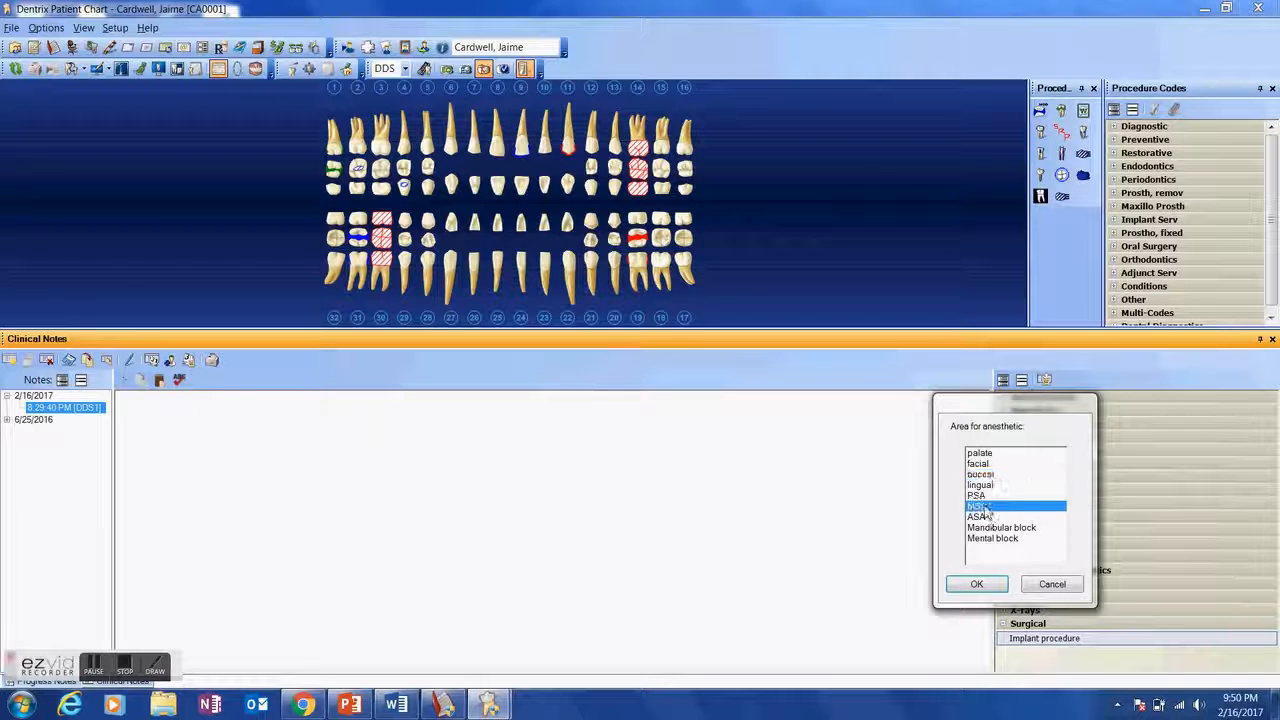
left_click(975, 590)
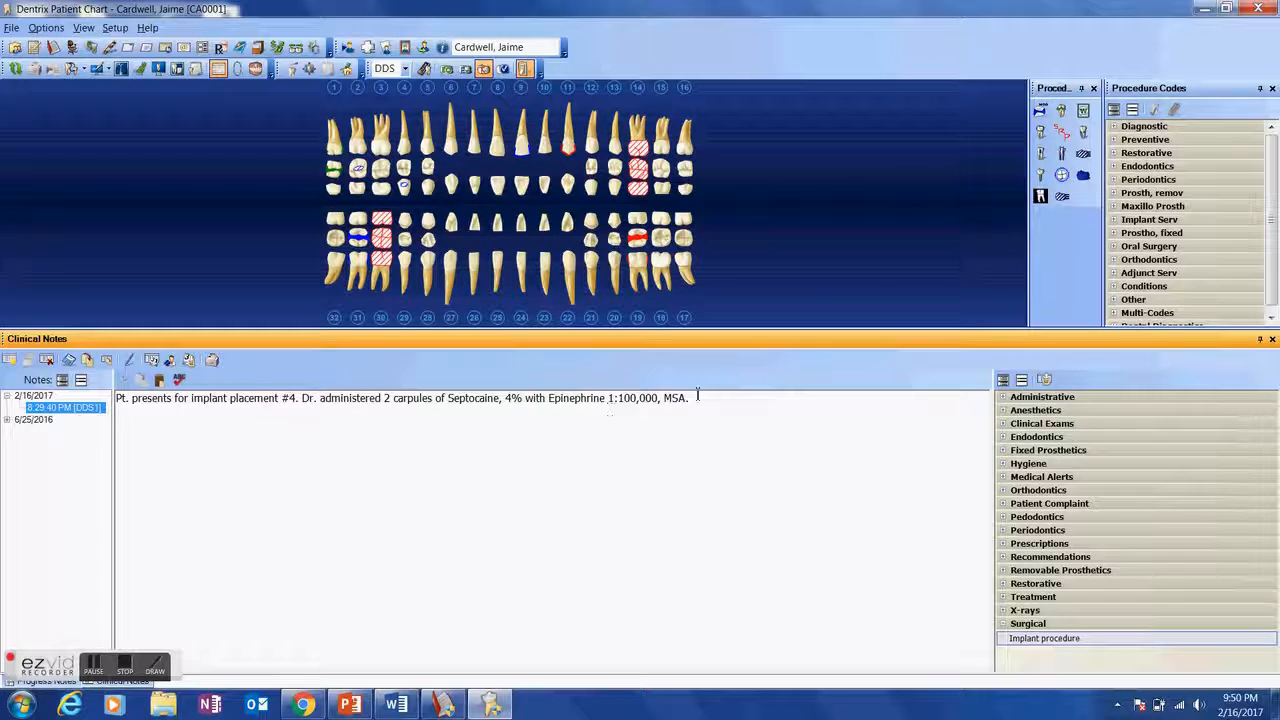
- Open the Implant procedure template in the Surgical category for editing from the template setup
left_click(1045, 381)
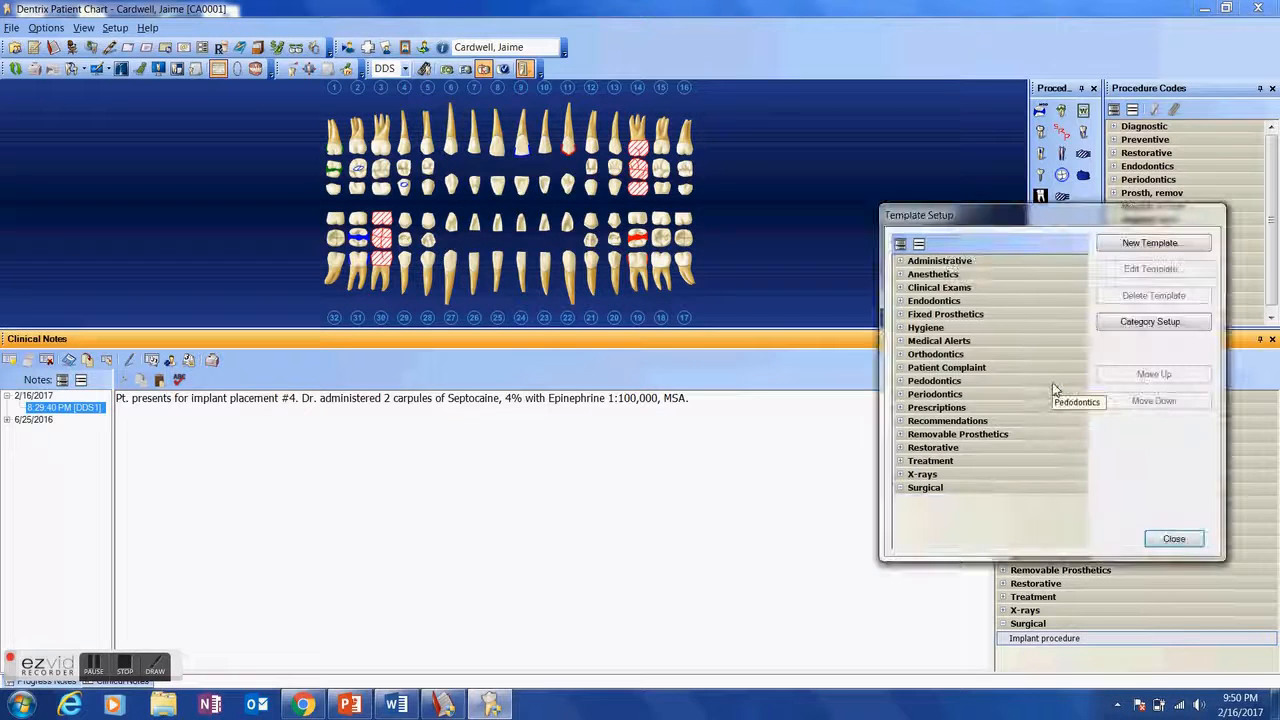
left_click(932, 490)
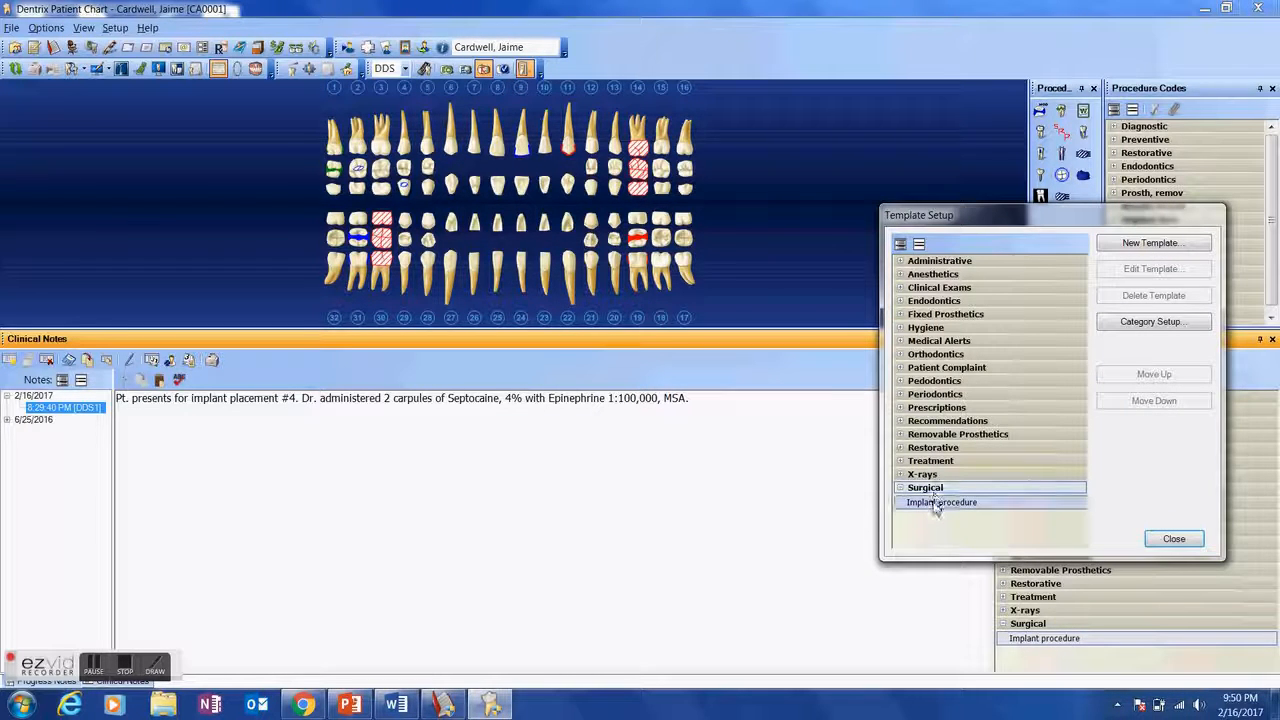
left_click(935, 503)
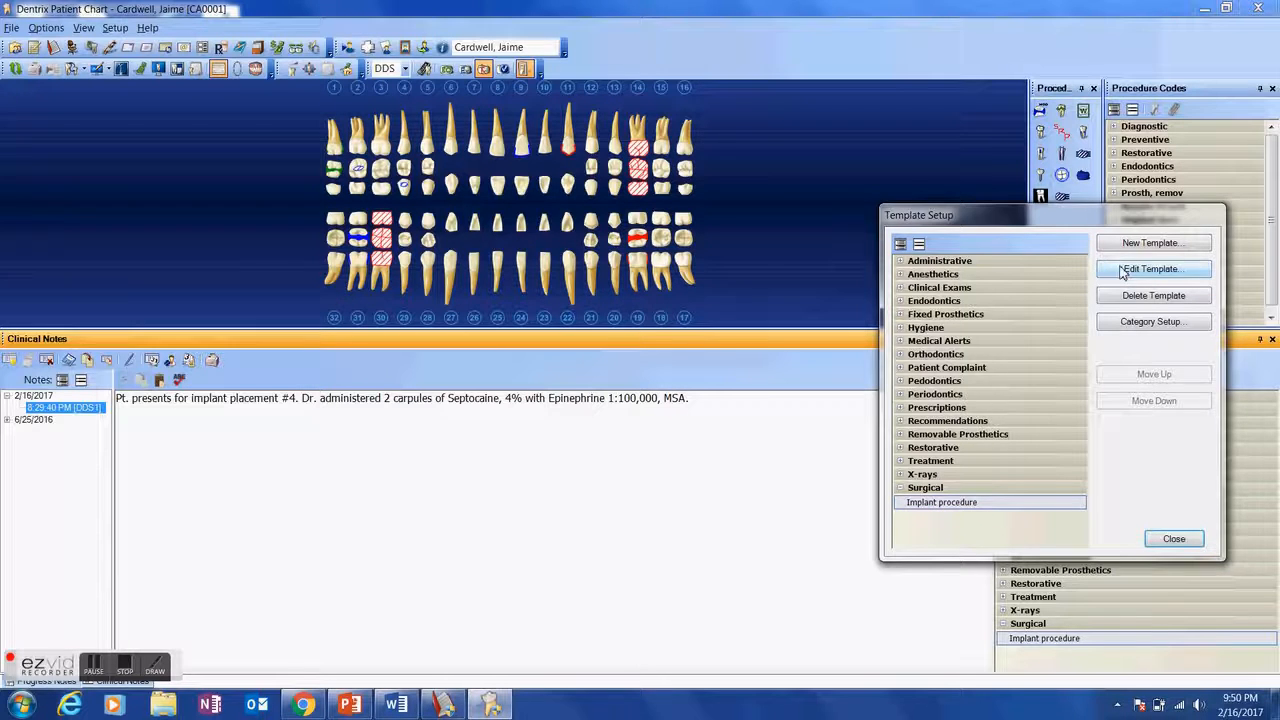
left_click(1130, 267)
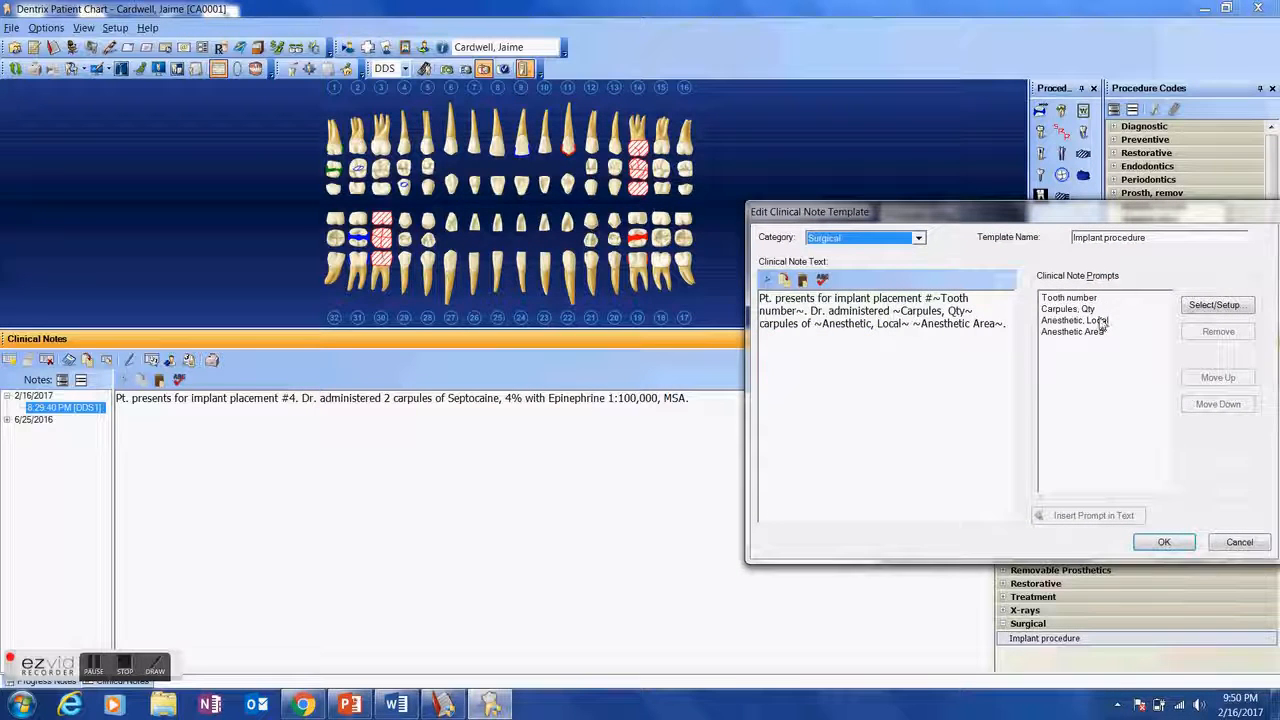
- Open the Anesthetic Area prompt for editing from the clinical note prompt setup
left_click(1095, 332)
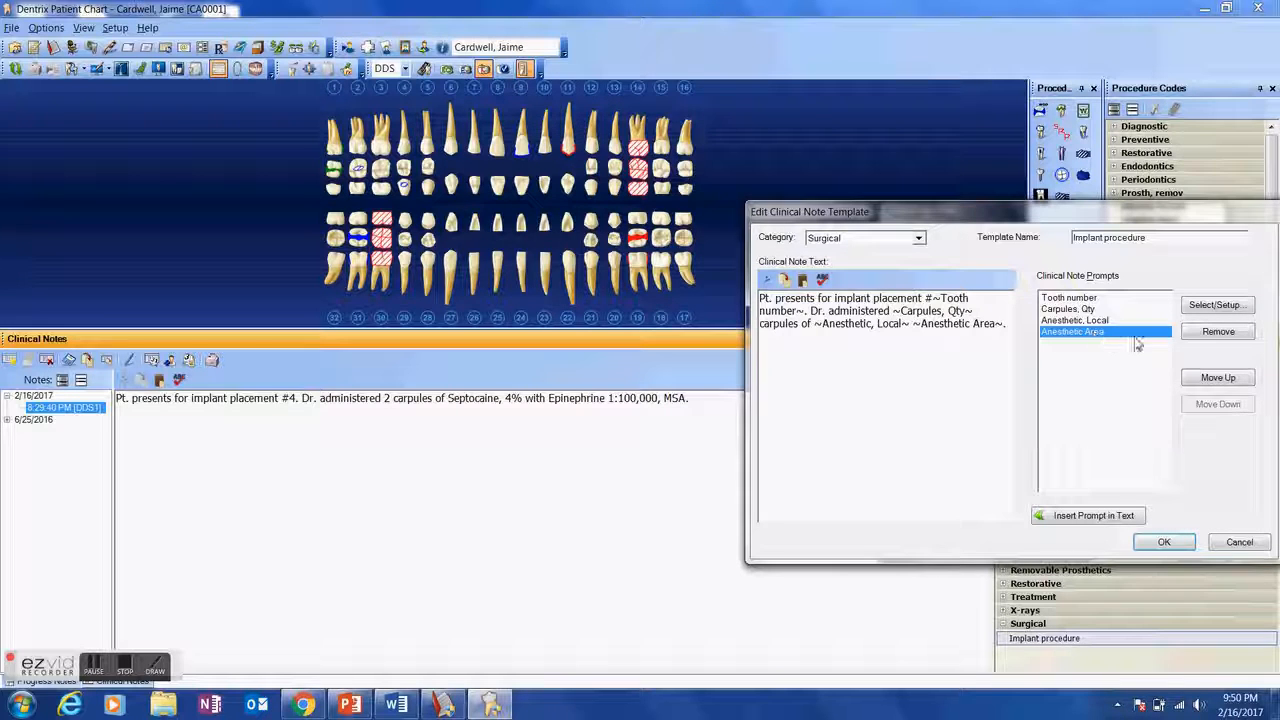
left_click(1195, 312)
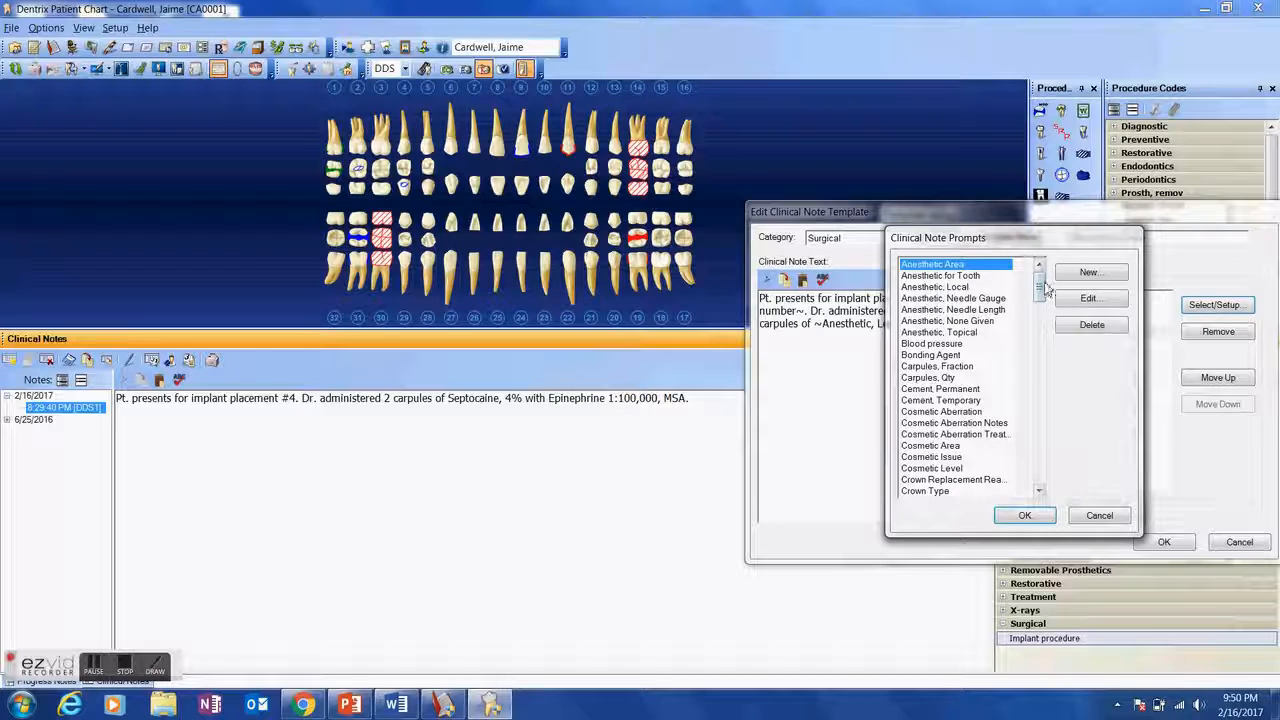
left_click_drag(1041, 289, 997, 276)
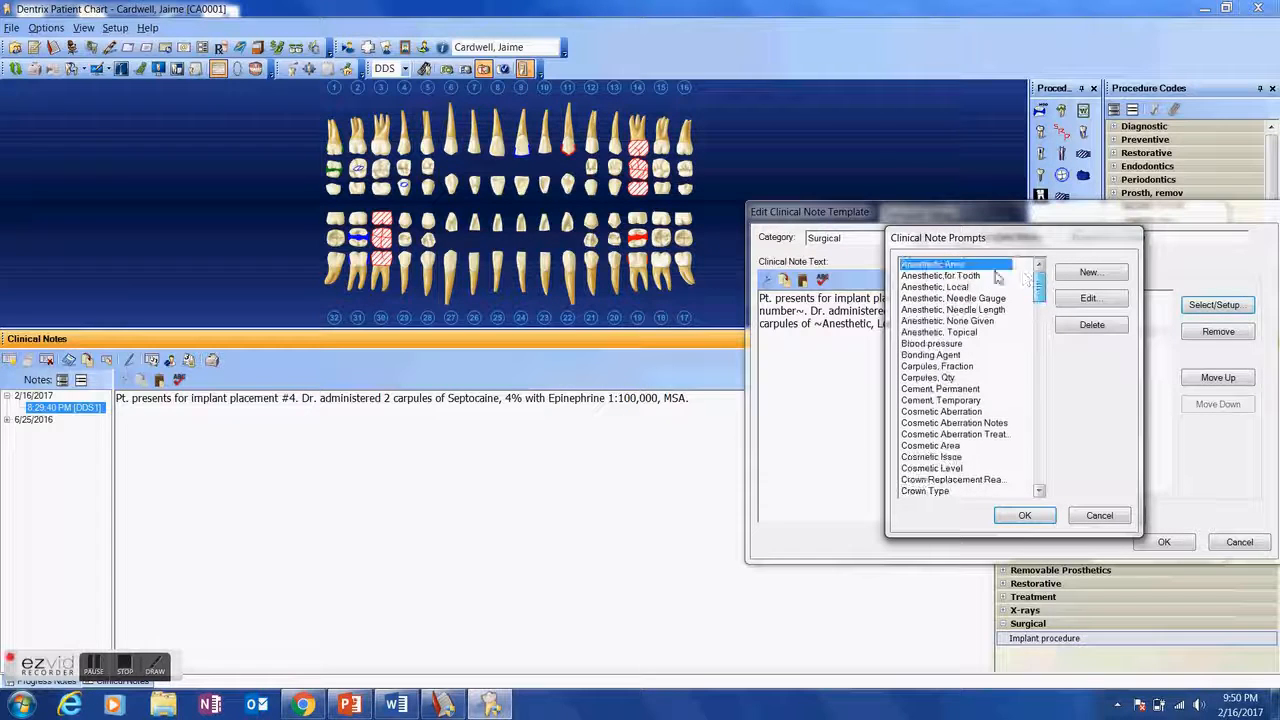
left_click(1088, 298)
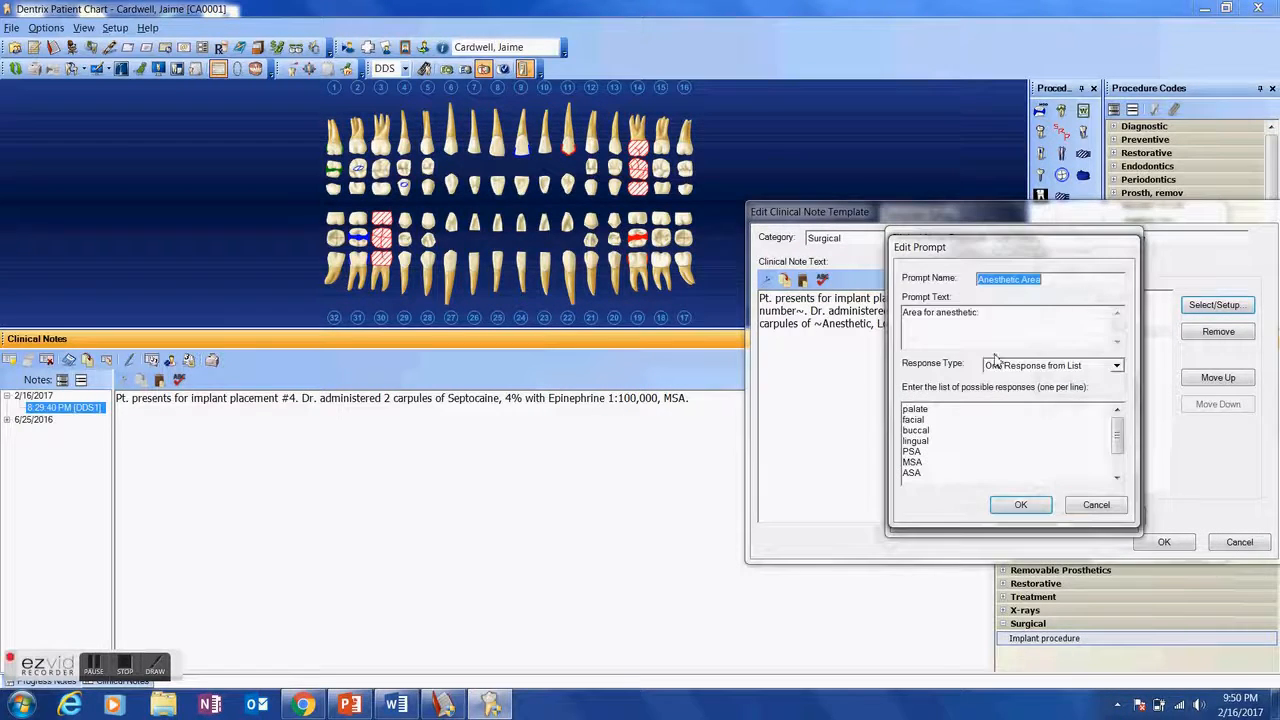
- Set the Anesthetic Area prompt's response type to Checkbox Responses, check its item list, and apply the change to all templates using it
left_click(1112, 366)
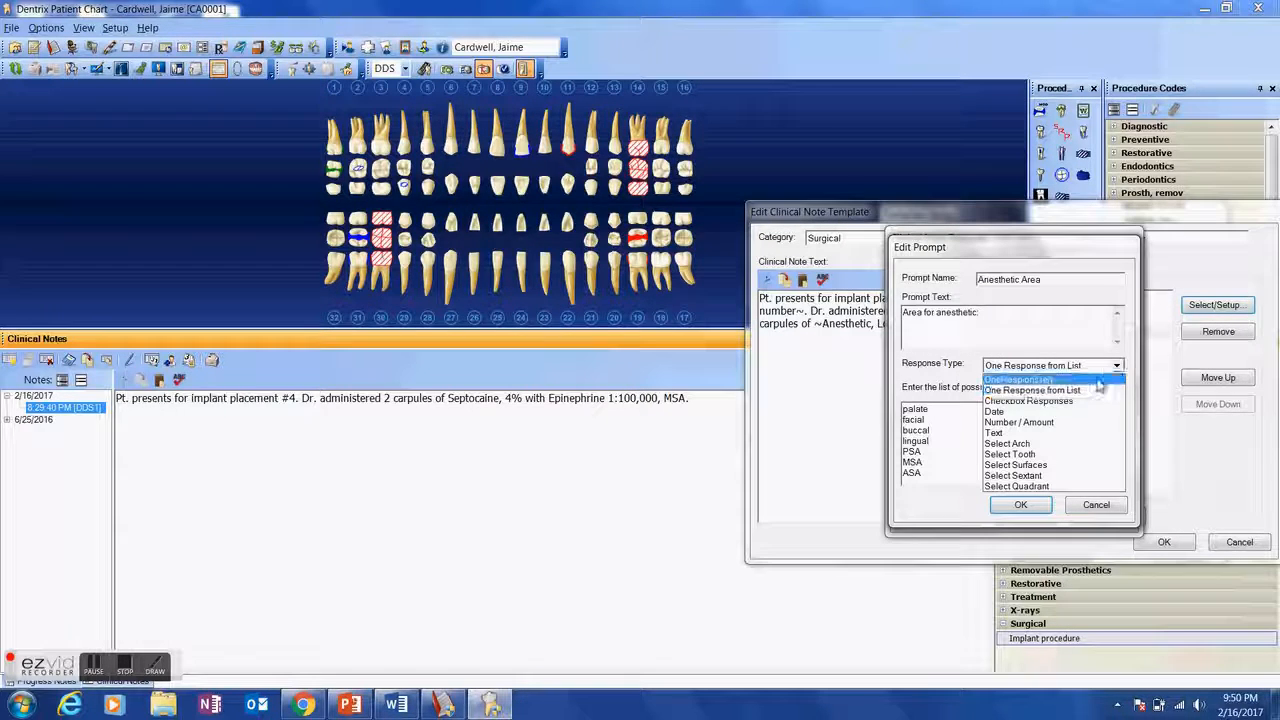
left_click(1086, 403)
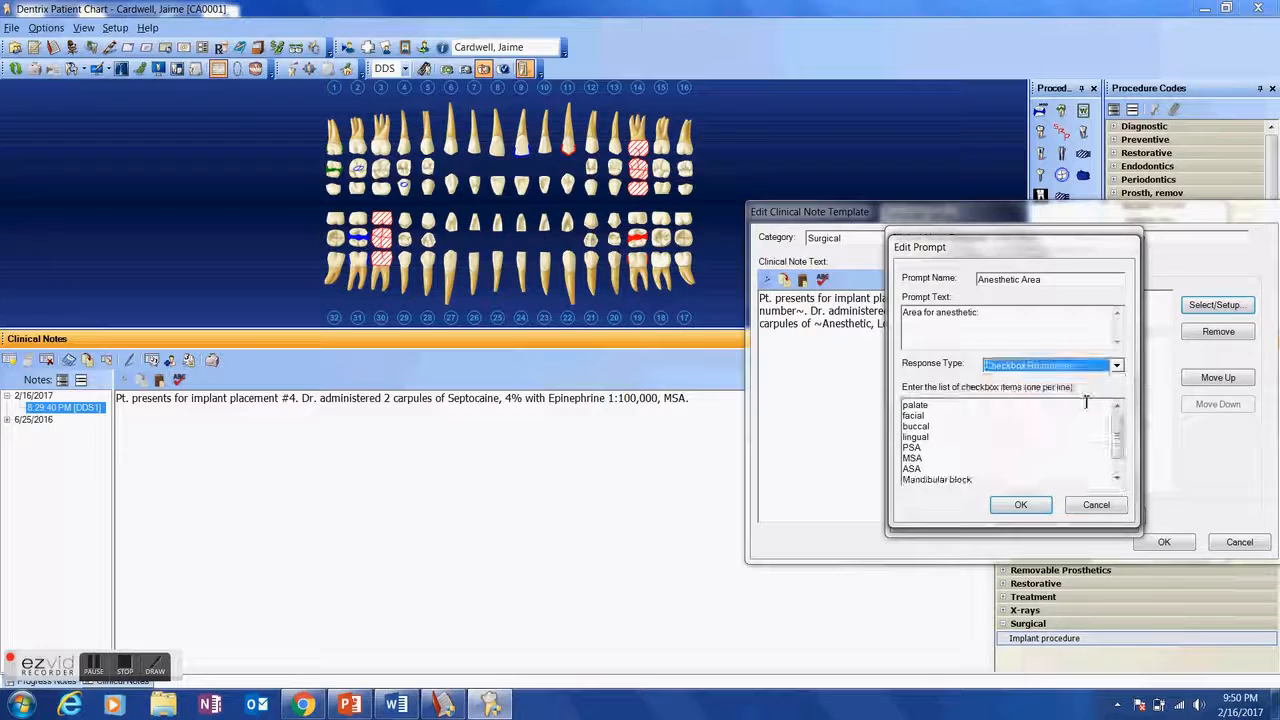
left_click(986, 437)
scroll(985, 437, "down", 1)
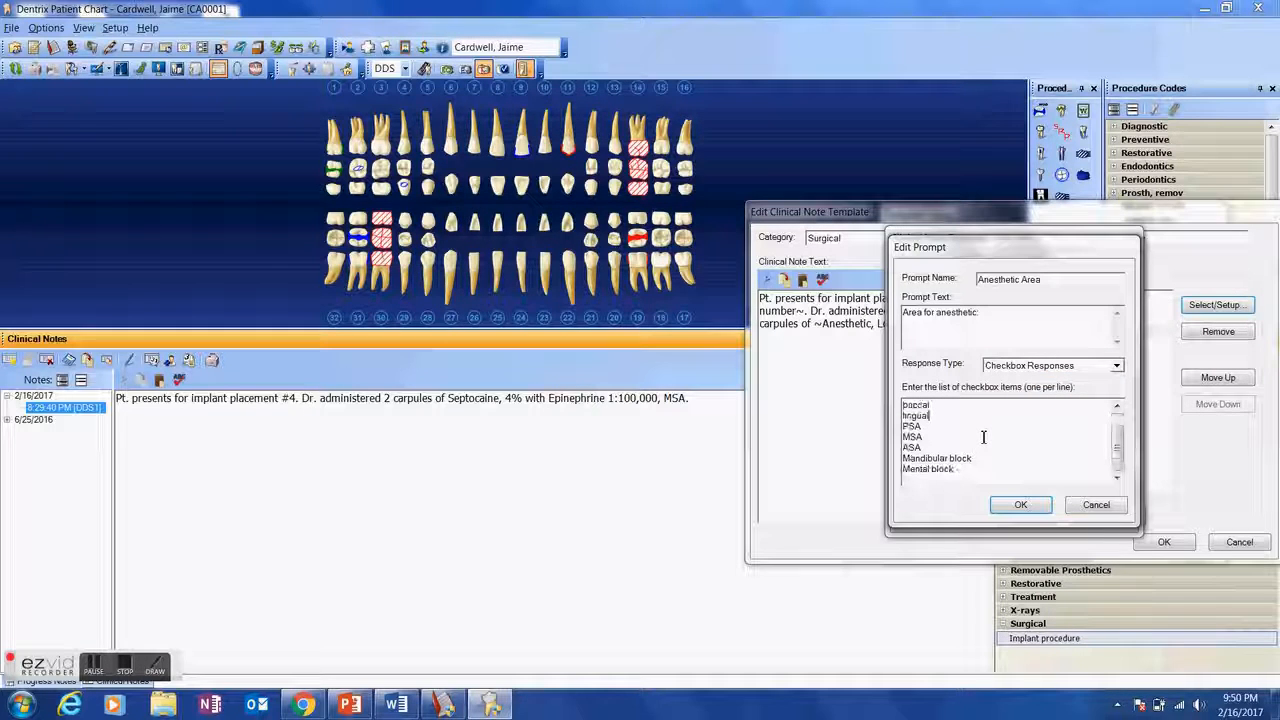
scroll(960, 481, "up", 1)
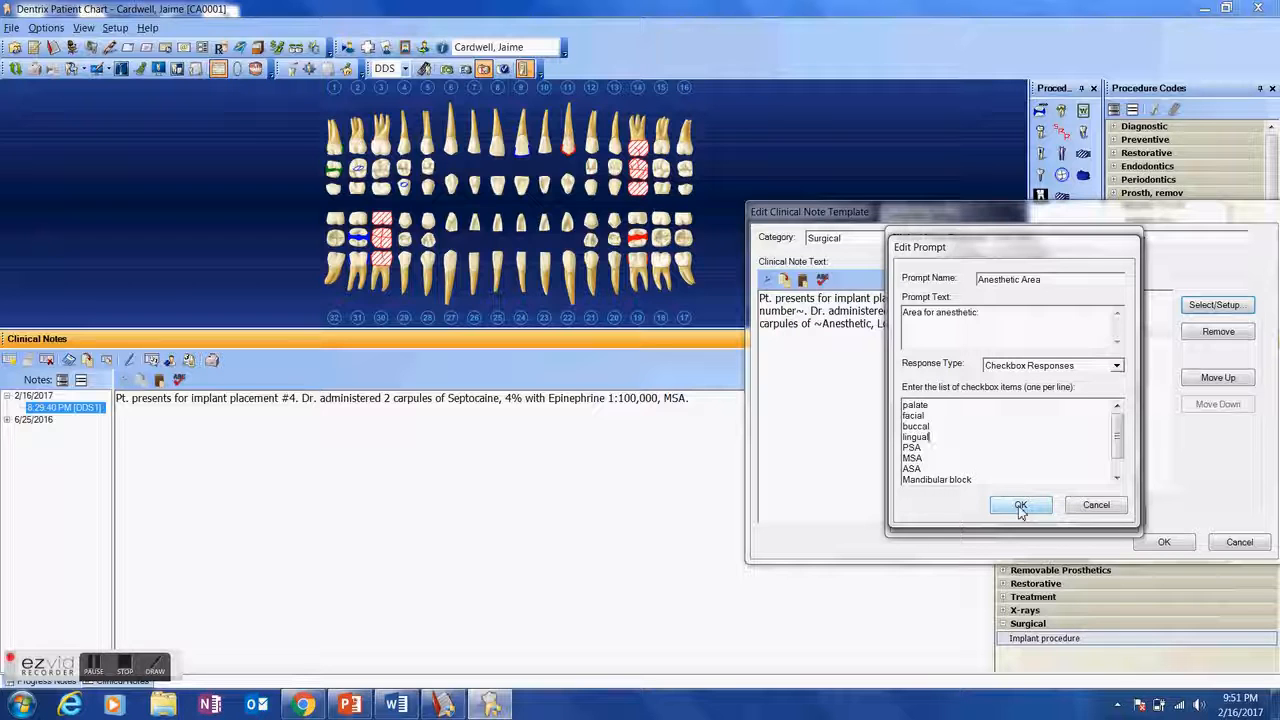
left_click(1020, 506)
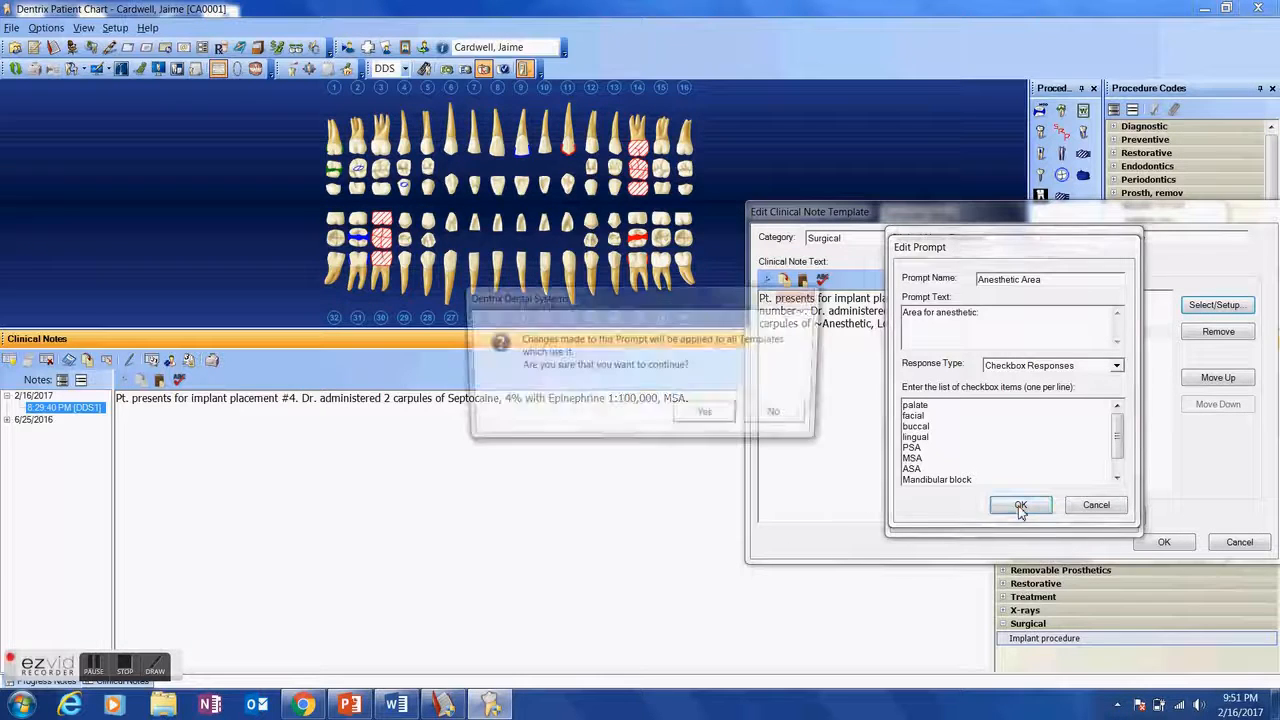
left_click(726, 416)
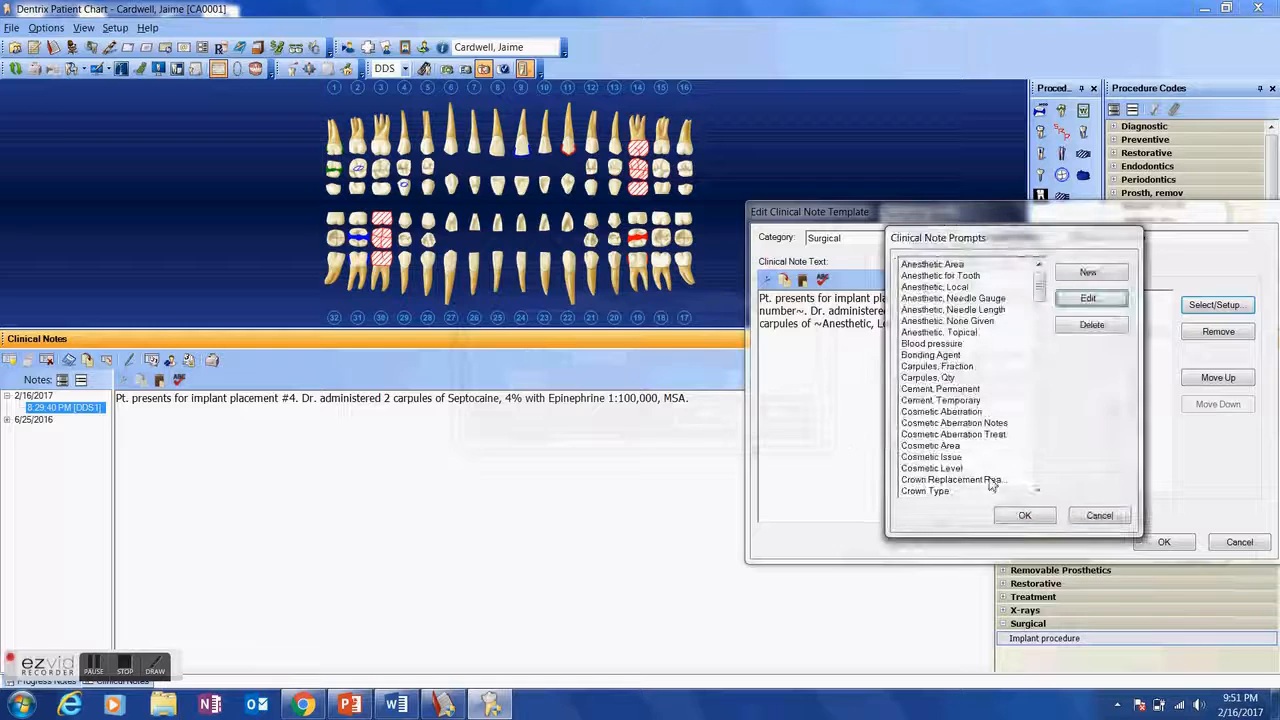
- Accept the prompt selection, save the edited Implant procedure template and close the template setup
left_click(1020, 517)
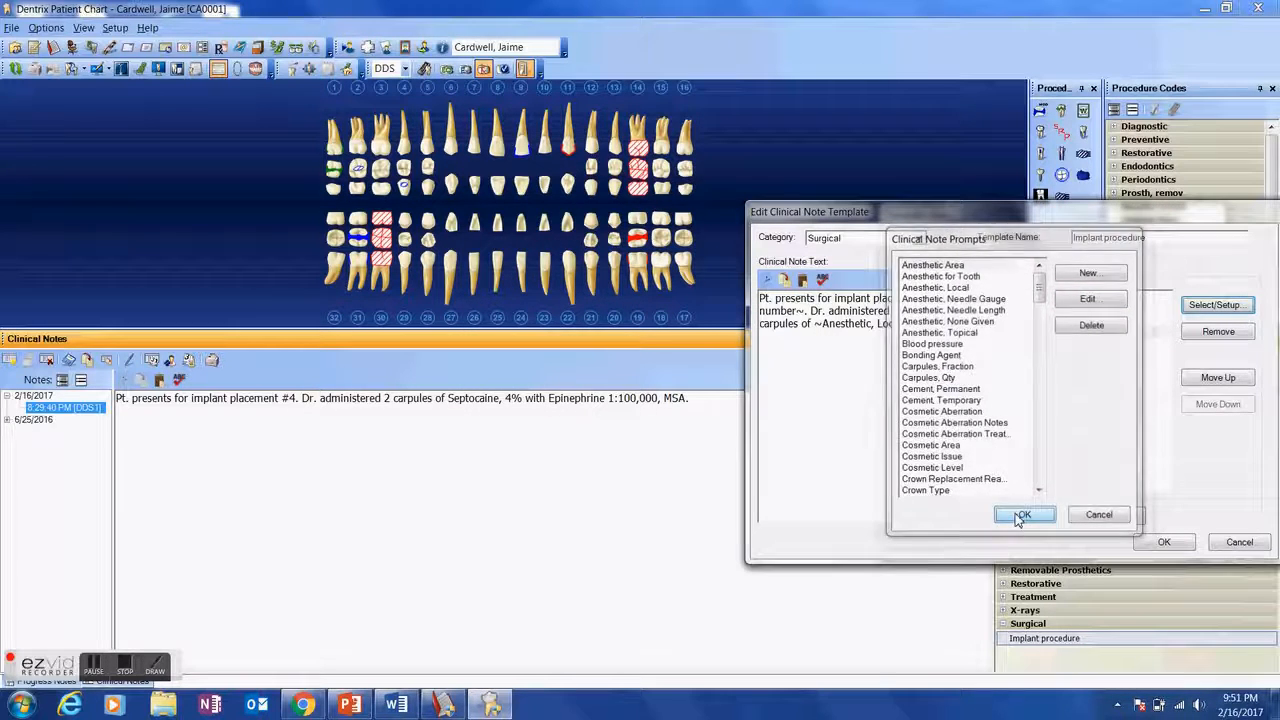
left_click(1164, 543)
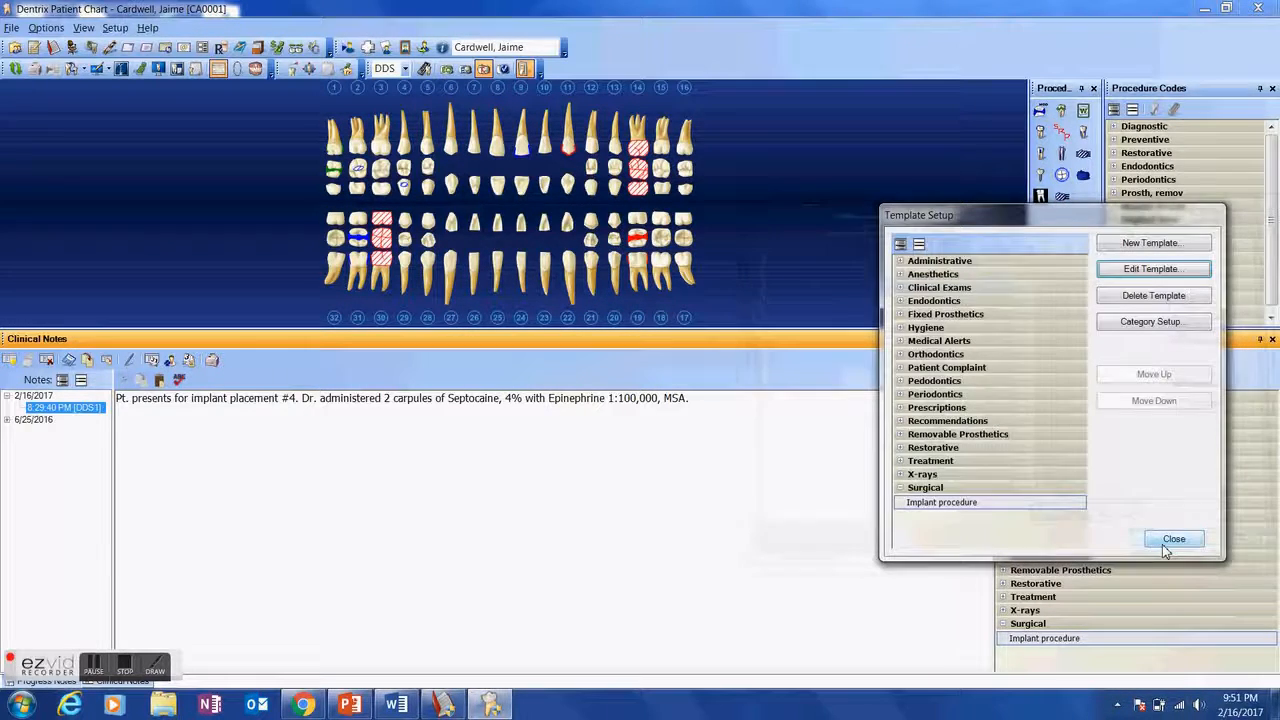
left_click(1168, 538)
- Clear the existing clinical note text and reapply the edited Implant procedure template from the Surgical category
left_click_drag(727, 416, 49, 354)
type("\\")
key("BackSpace")
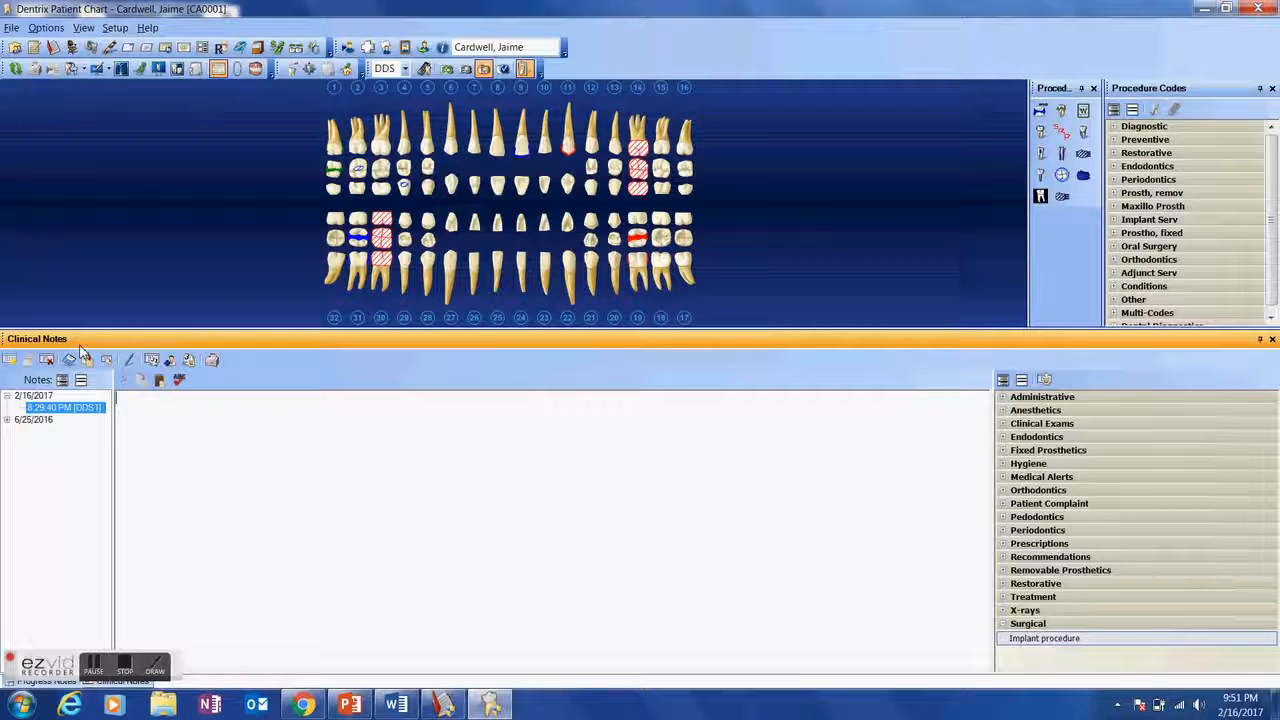
double_click(1045, 640)
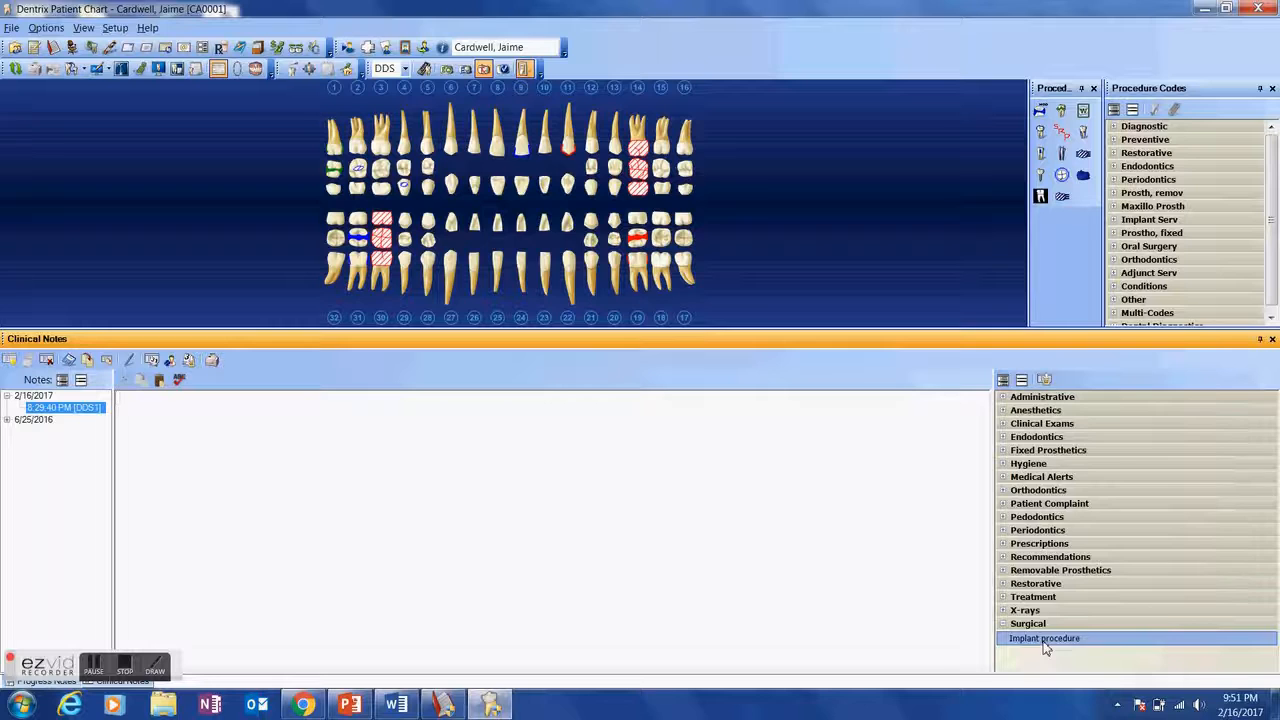
- Choose tooth 4 for the tooth number prompt and accept it
left_click_drag(1085, 452, 1039, 351)
left_click(945, 436)
left_click(1081, 627)
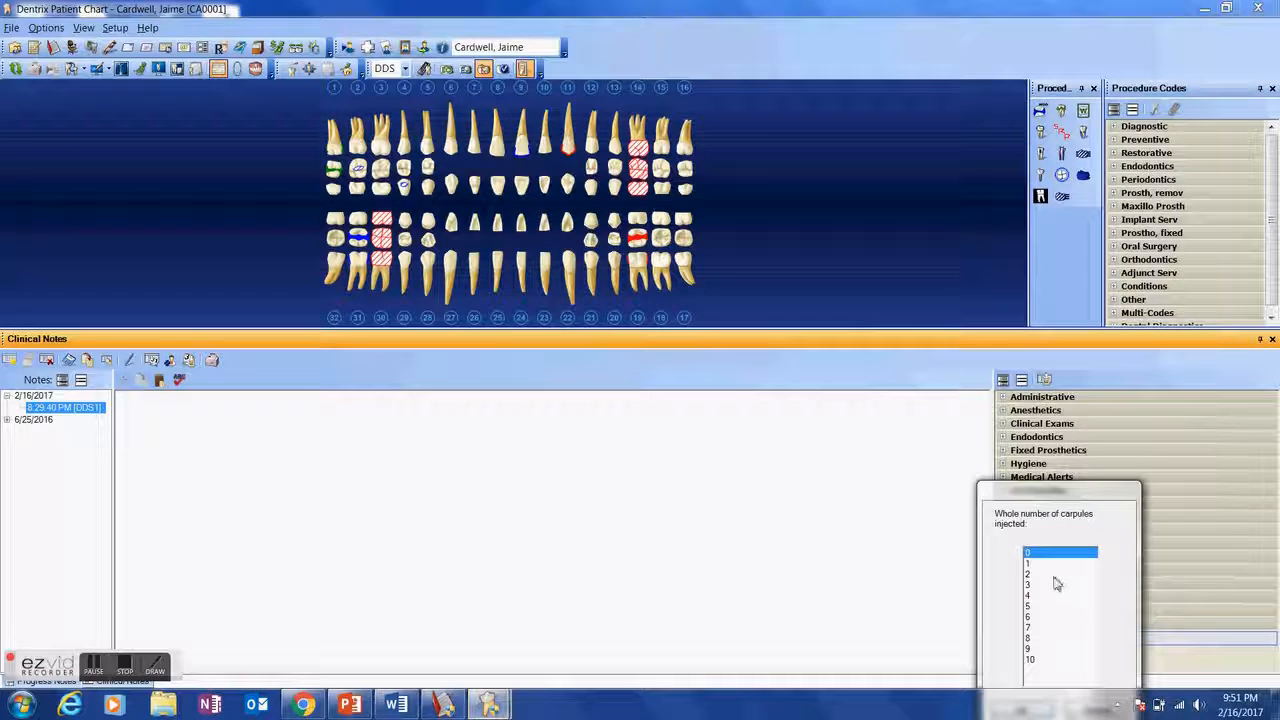
- Set the whole number of carpules injected to 2 and accept it
left_click(1054, 580)
left_click_drag(1051, 495, 1032, 430)
left_click(1003, 640)
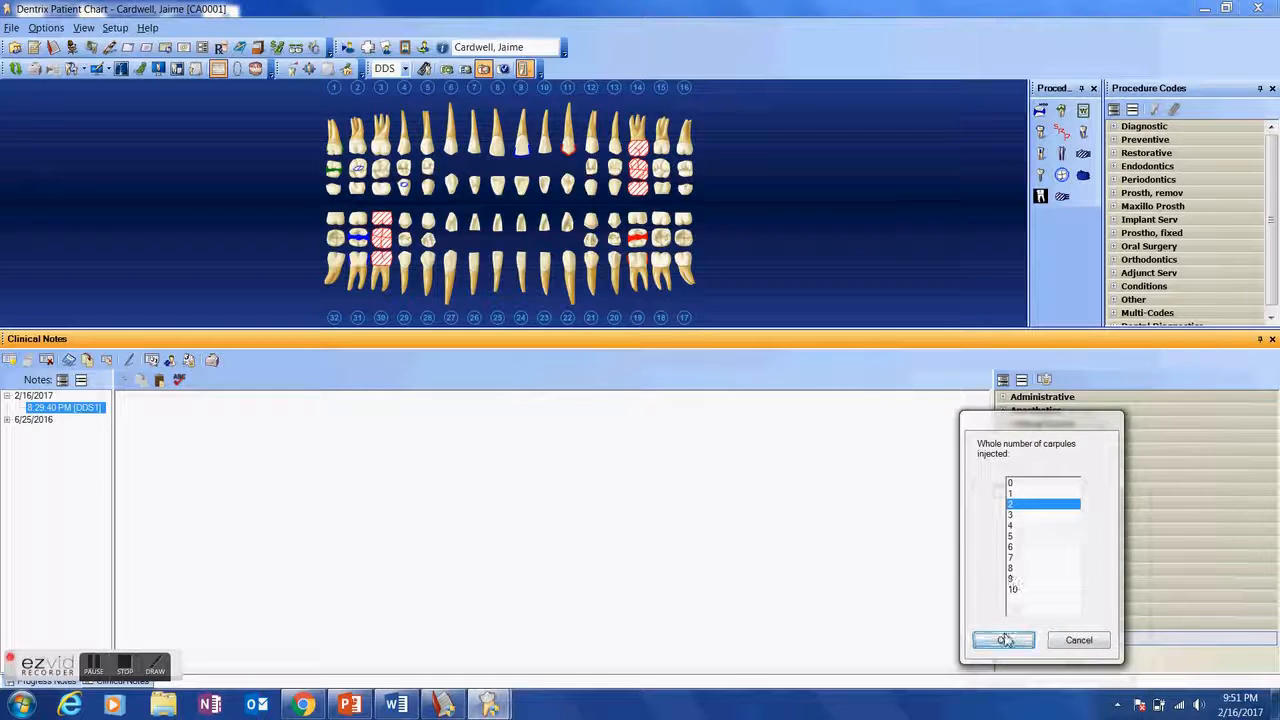
- Select Septocaine, 4% with Epinephrine 1:100,000 as the local anesthetic injected and accept it
key("Down")
key("Down")
key("Down")
key("Down")
key("Down")
key("Down")
key("Down")
key("Down")
key("Down")
key("Down")
key("Down")
key("Down")
key("Down")
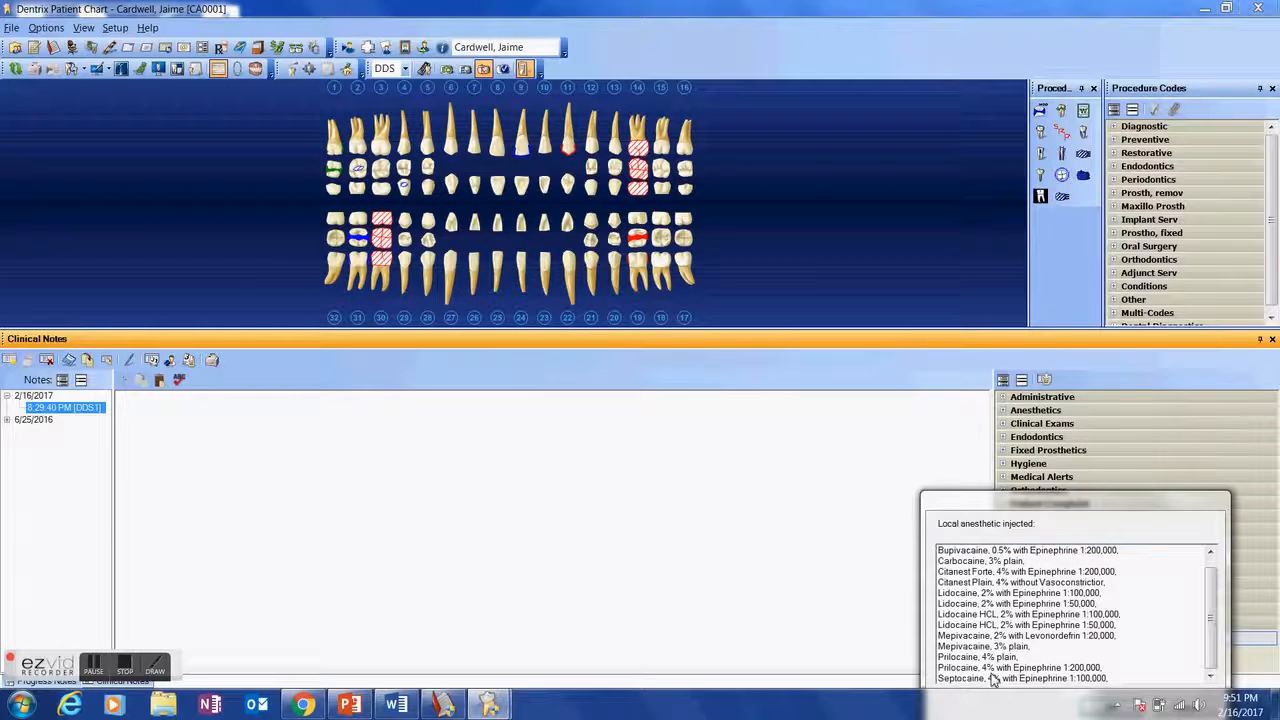
left_click_drag(1018, 512, 1008, 460)
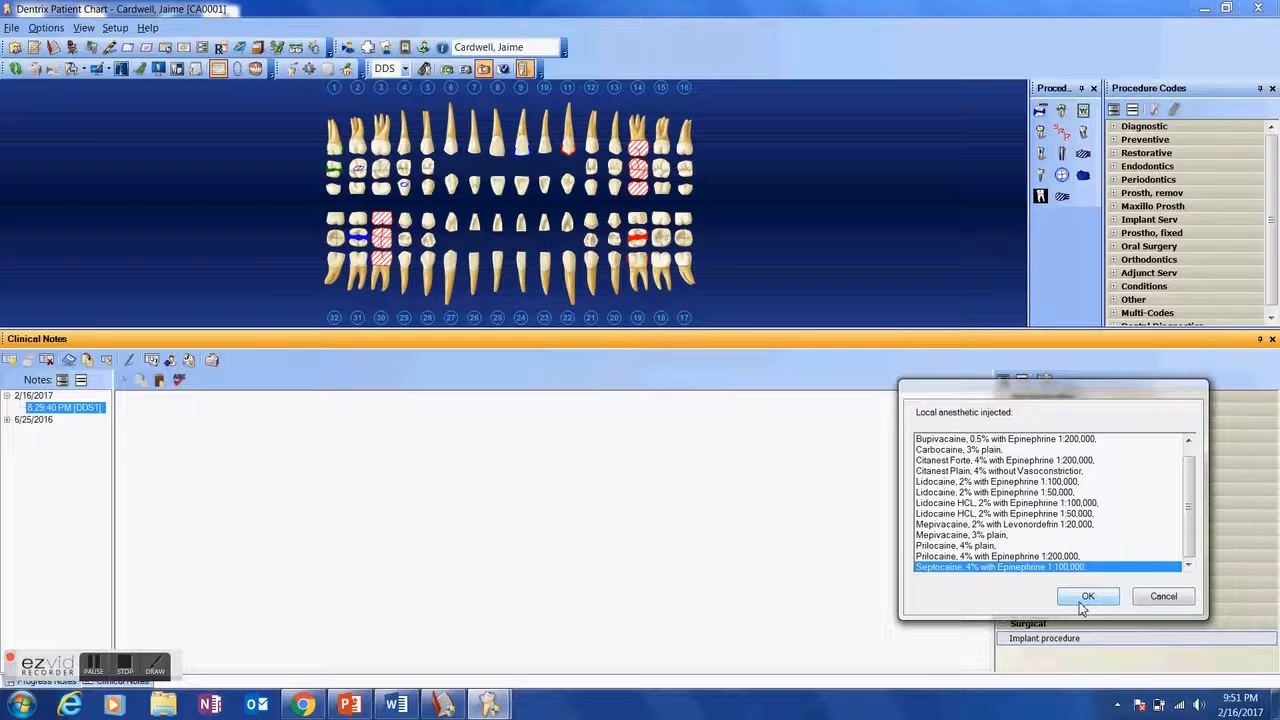
left_click(1086, 596)
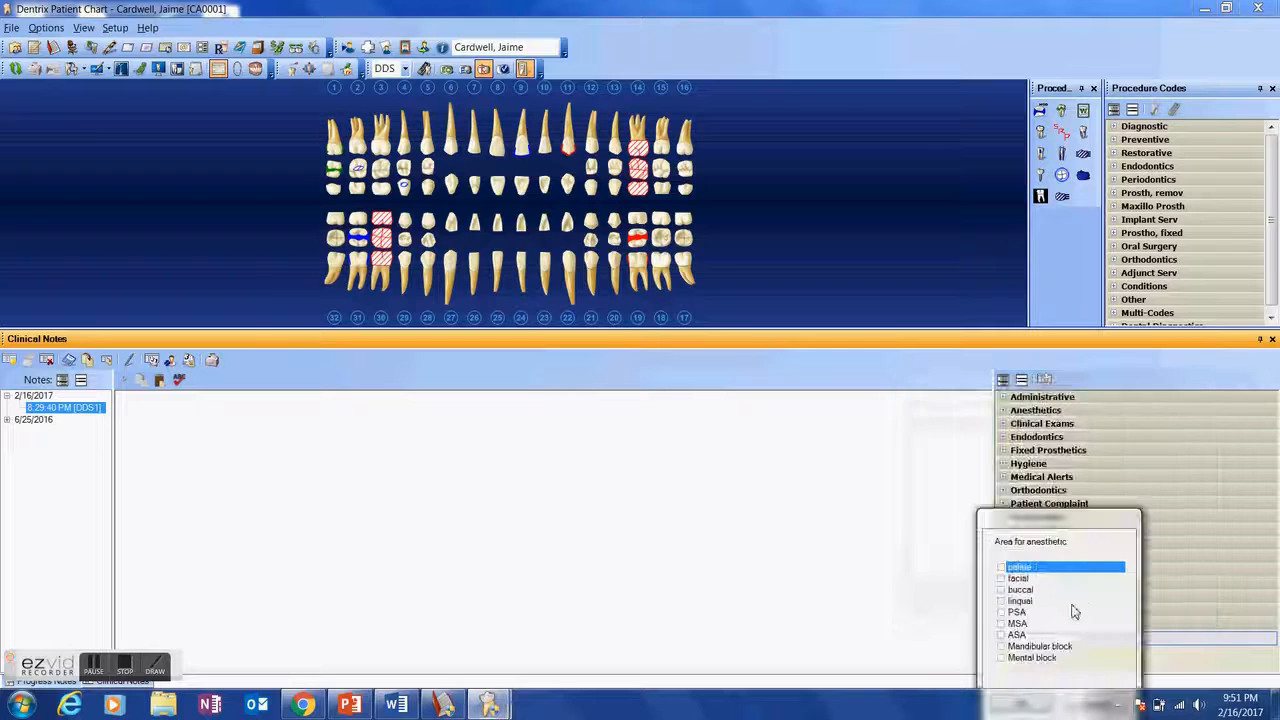
- Check both buccal and MSA as the areas for anesthetic and accept them to complete the note
left_click(1024, 590)
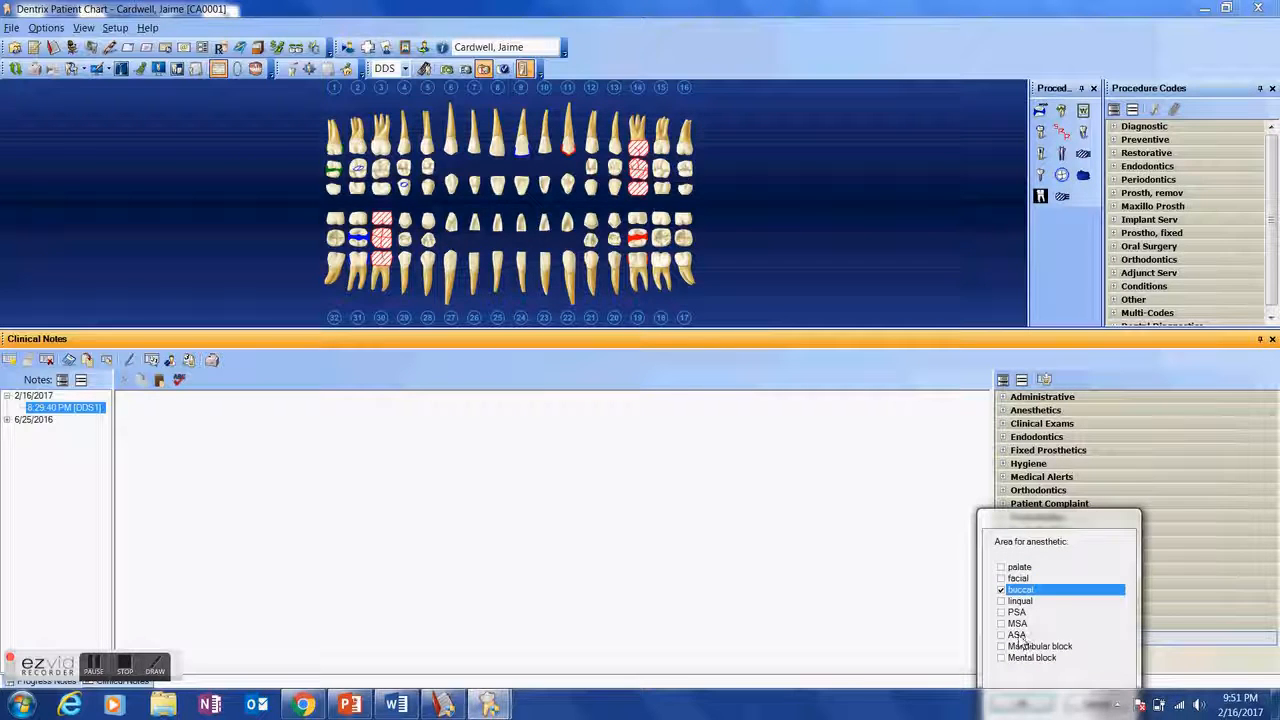
left_click(1018, 623)
left_click_drag(1035, 518, 1022, 405)
left_click(1007, 594)
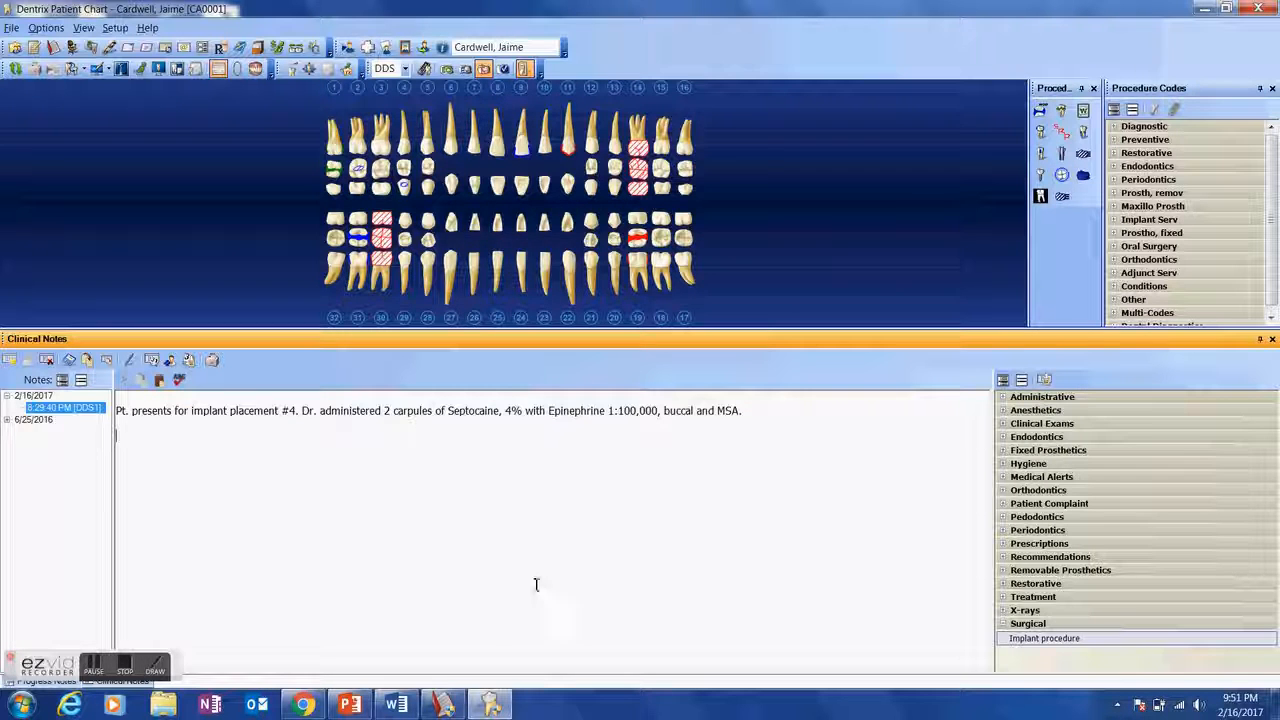
left_click(124, 670)
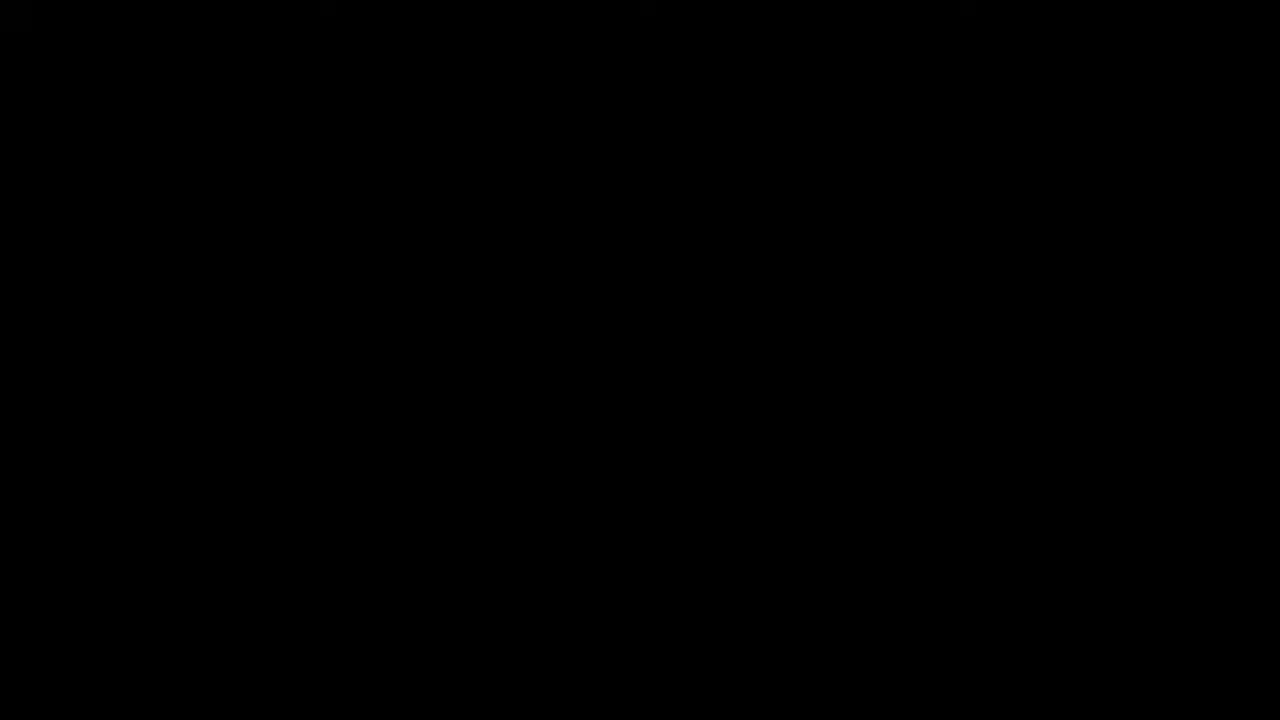